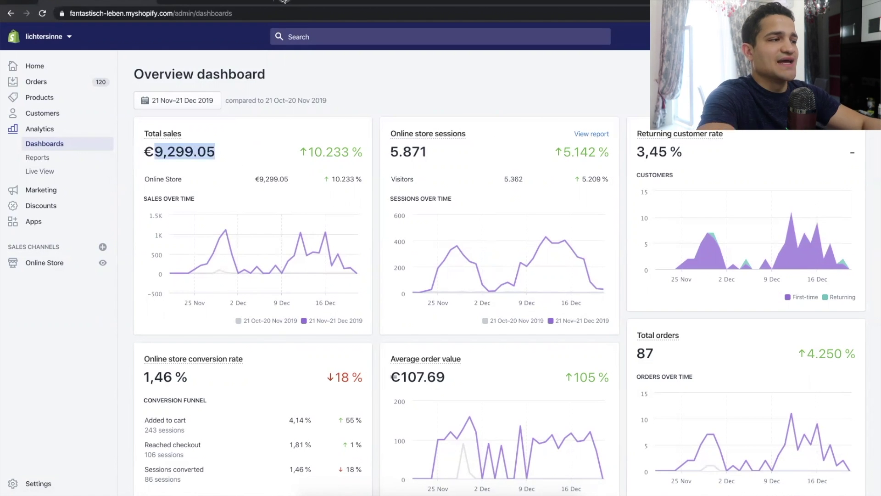
Step: Convert €9,299.05 to US dollars (10,382.90) in a private Google search, then return to Shopify
key("ctrl+shift+n")
type("9,299.05")
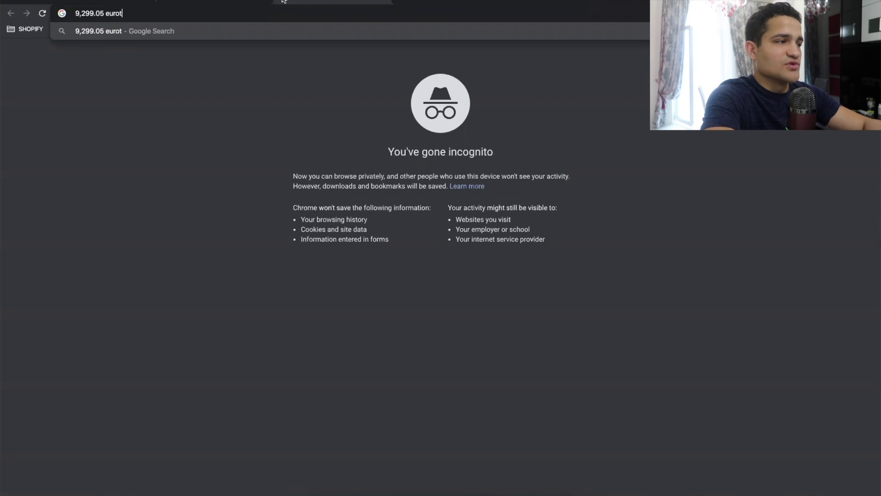
type("sd")
key("Return")
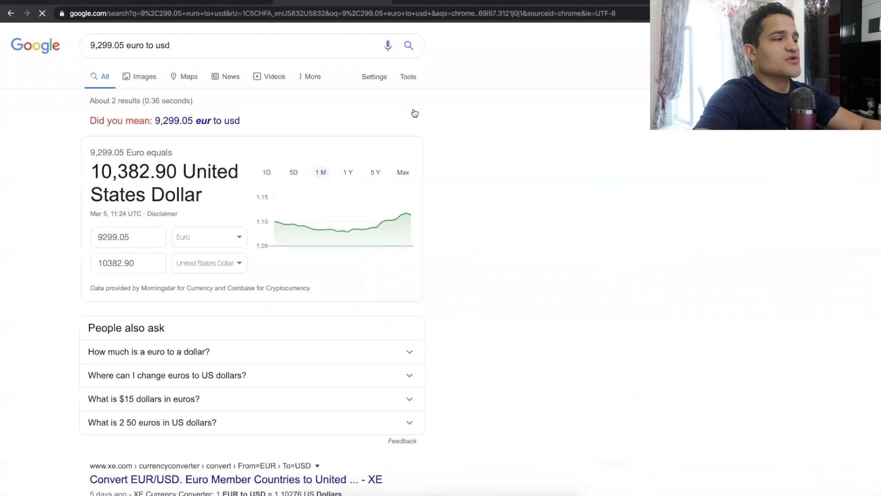
left_click_drag(100, 188, 243, 192)
left_click(121, 2)
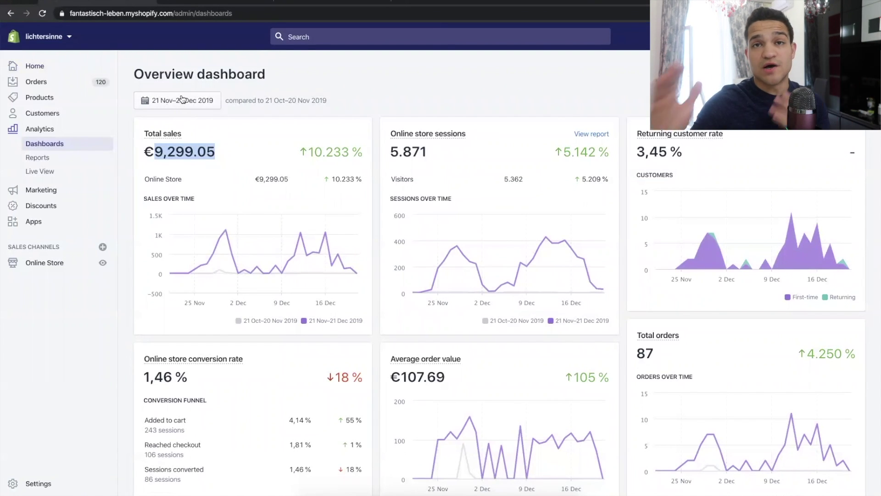
left_click(202, 163)
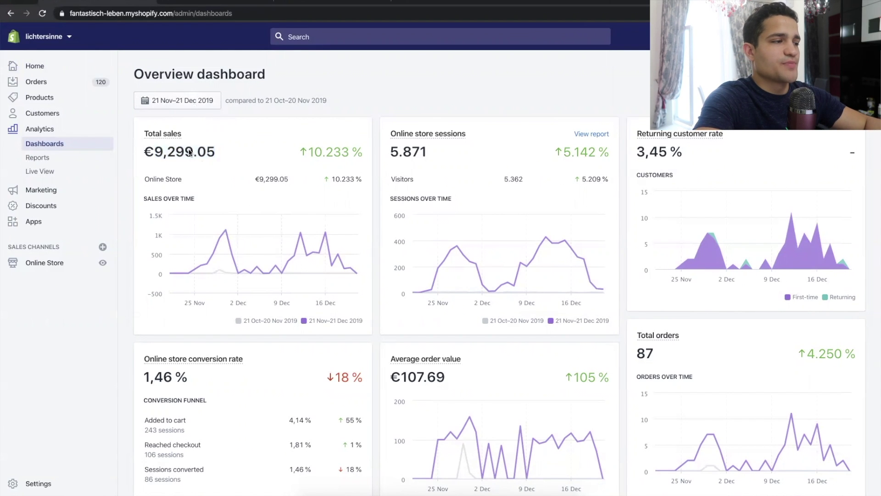
left_click(183, 101)
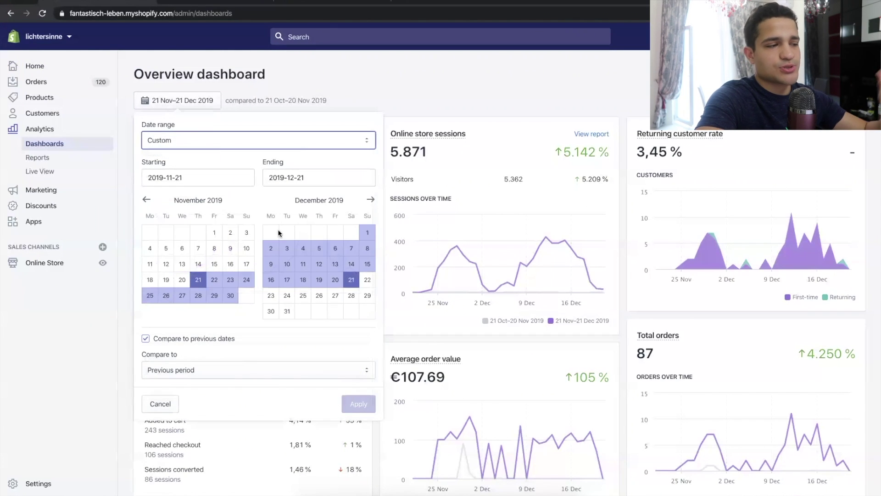
left_click(198, 280)
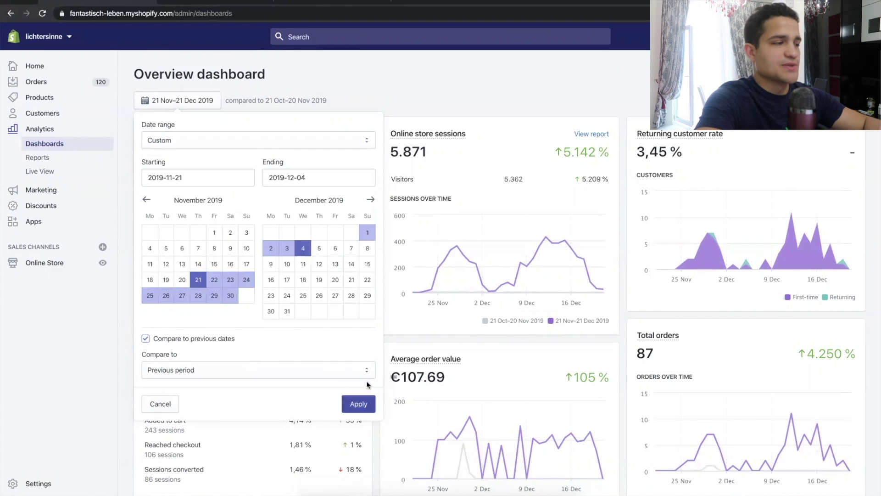
left_click(358, 403)
left_click(198, 100)
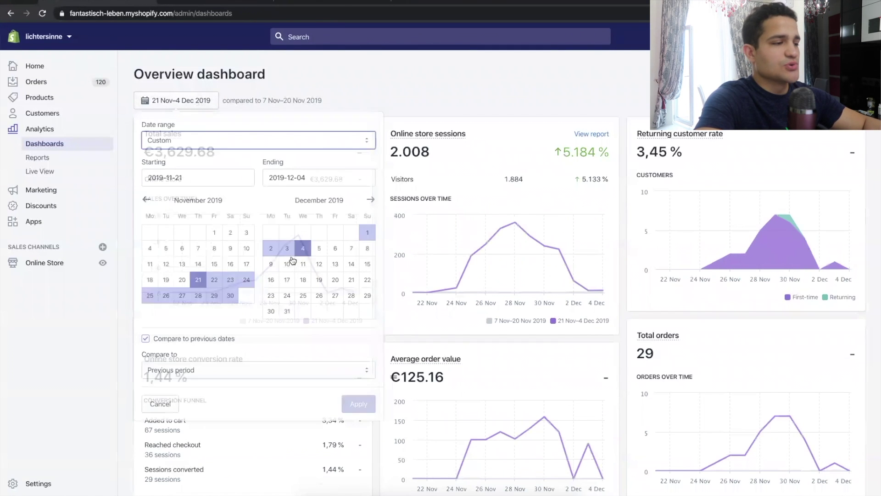
left_click(303, 248)
left_click(364, 411)
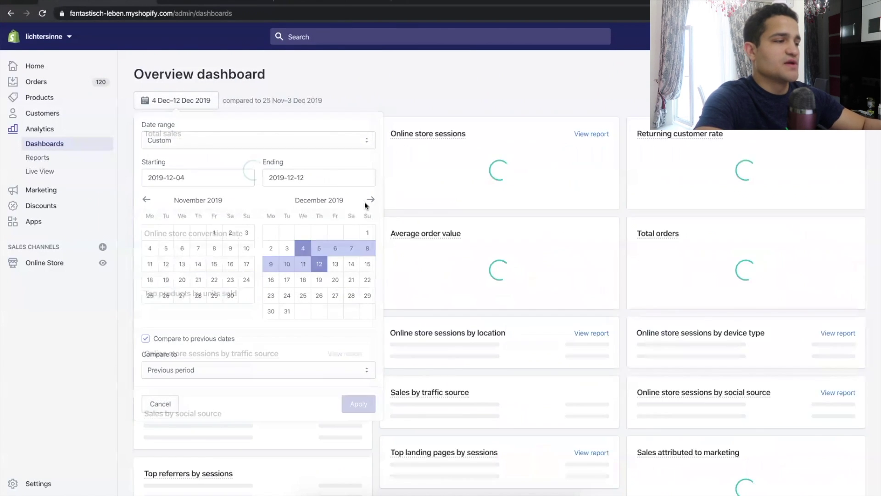
left_click(184, 101)
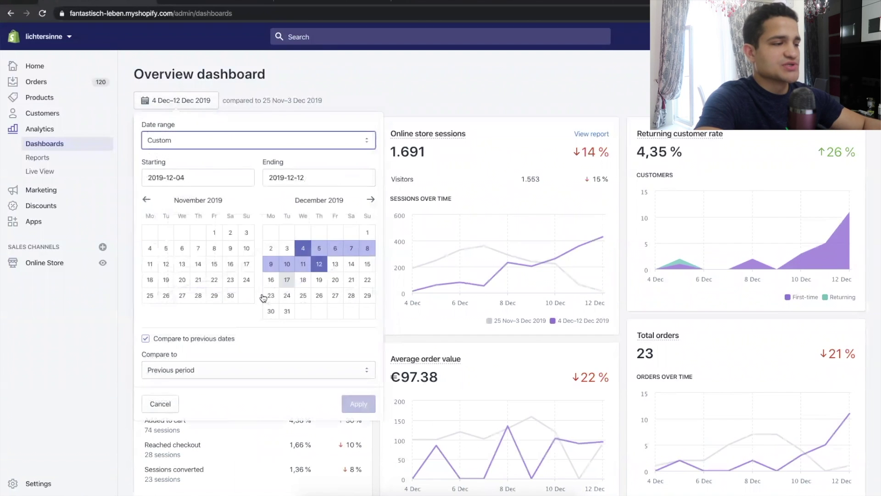
left_click(198, 279)
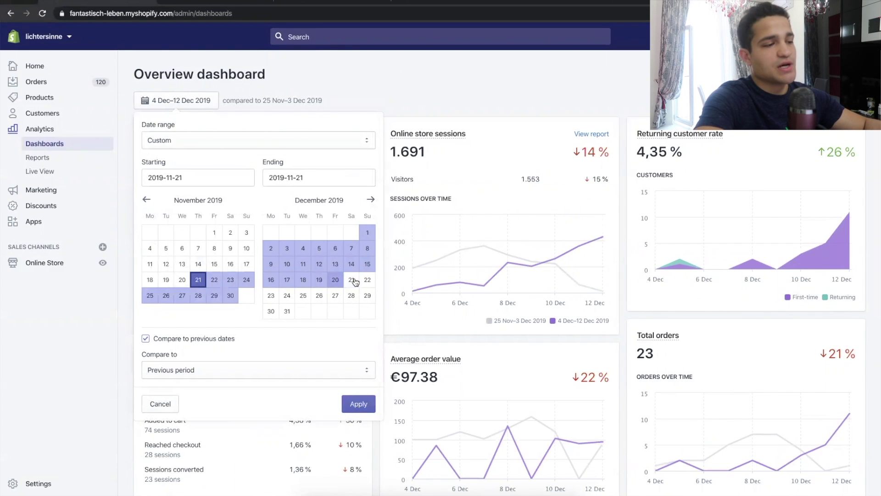
left_click(358, 404)
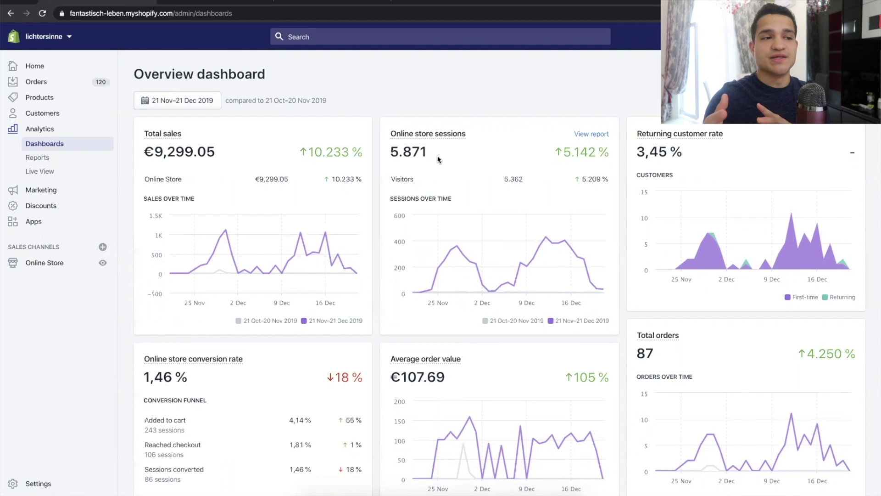
Step: Switch to the lichtersinne.de storefront and scroll its homepage down to the footer
left_click(198, 3)
scroll(515, 260, "down", 8)
scroll(514, 257, "down", 5)
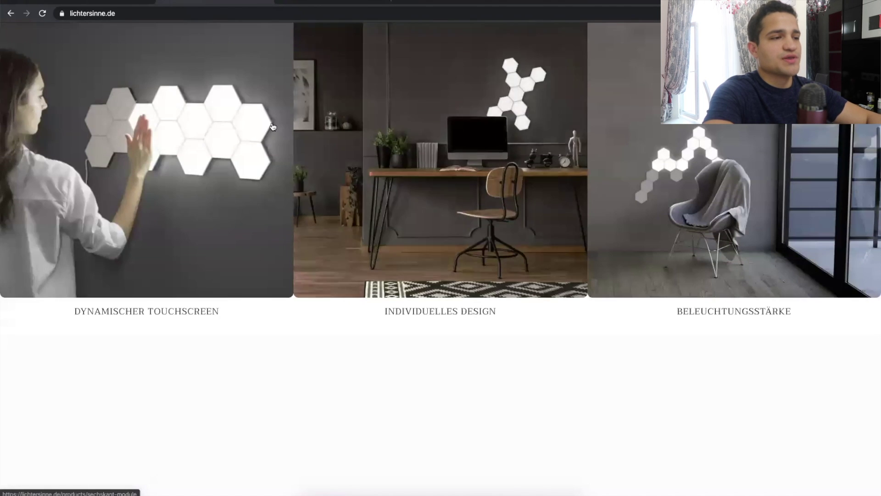
scroll(751, 247, "up", 2)
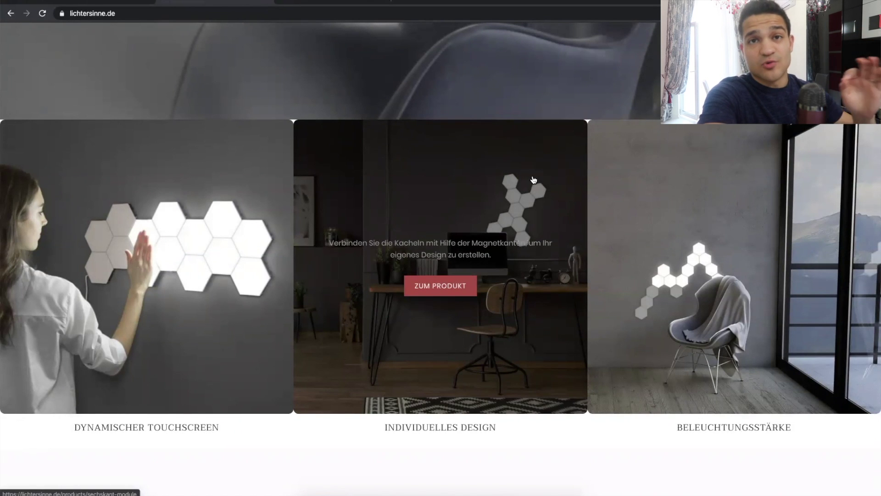
mouse_move(146, 206)
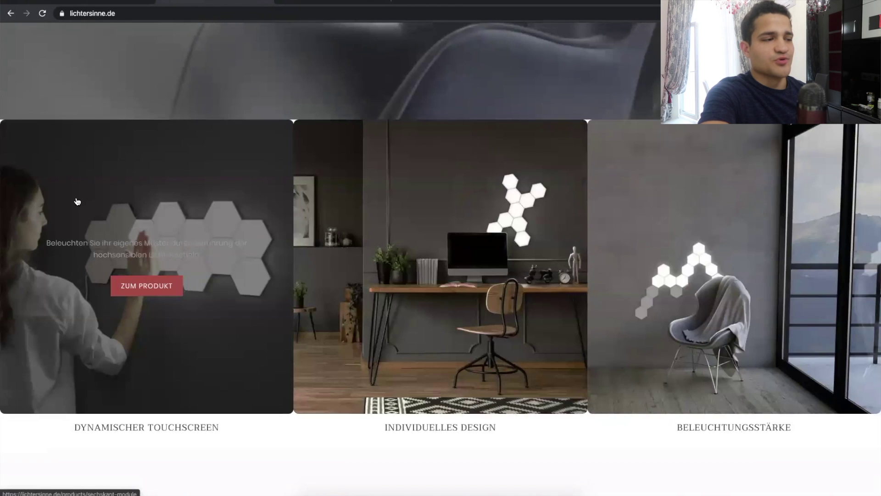
scroll(77, 201, "up", 5)
scroll(383, 264, "down", 5)
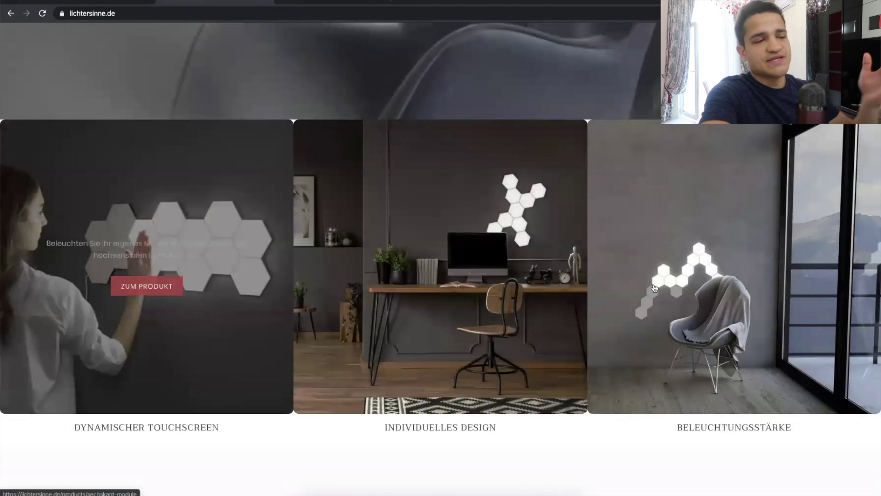
scroll(655, 287, "down", 8)
scroll(655, 287, "down", 1)
scroll(655, 287, "down", 5)
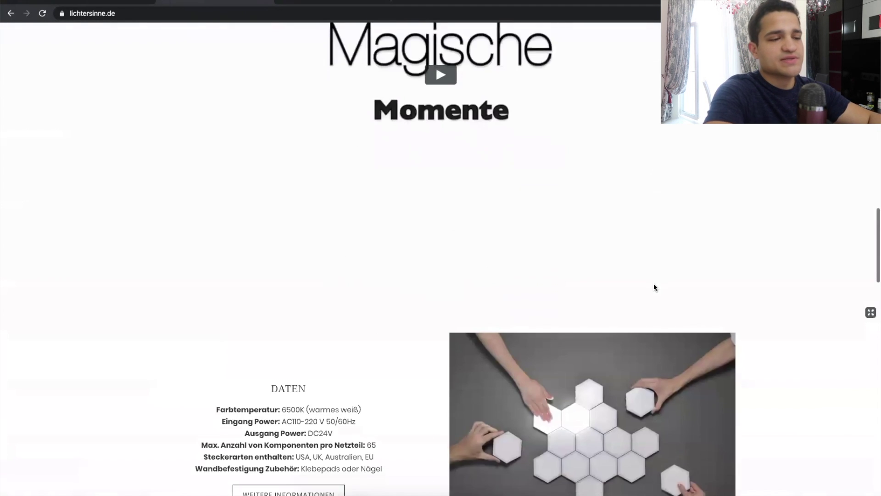
scroll(655, 288, "down", 3)
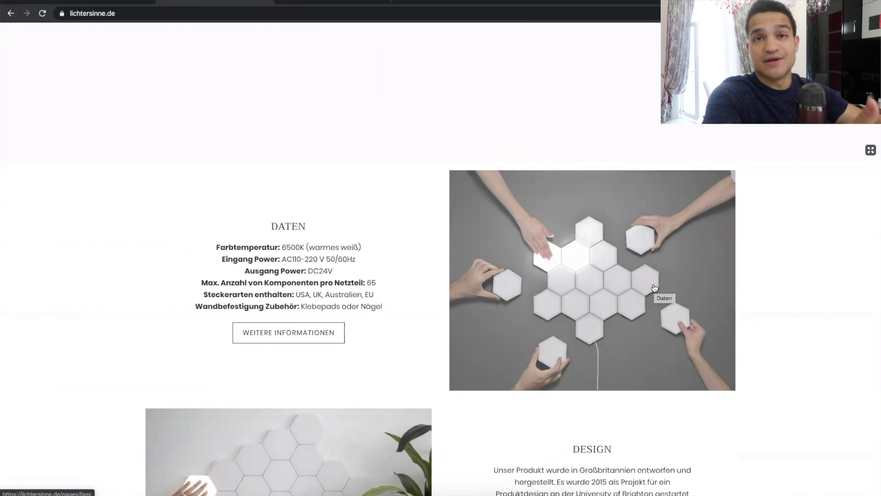
scroll(655, 288, "down", 6)
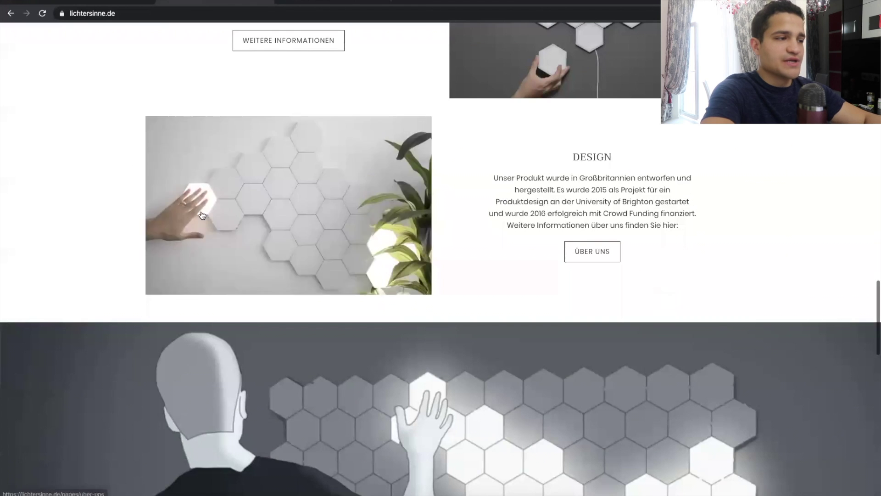
scroll(458, 152, "down", 6)
scroll(436, 322, "down", 1)
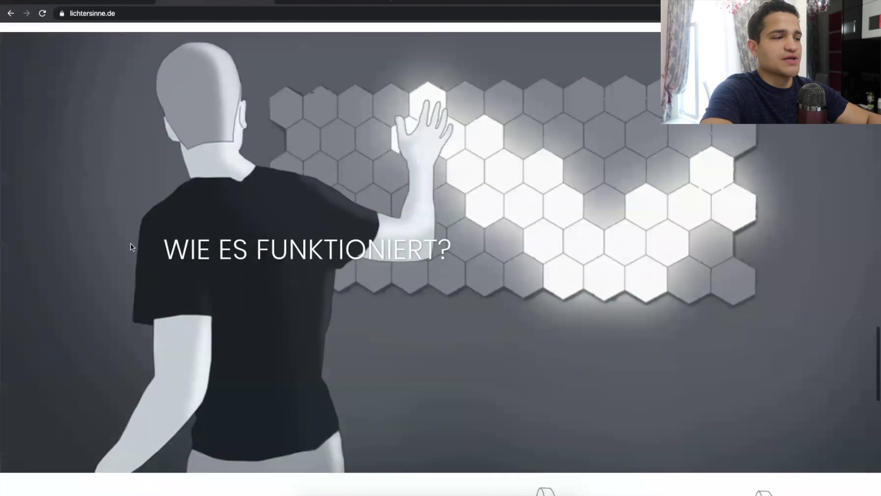
scroll(489, 270, "down", 10)
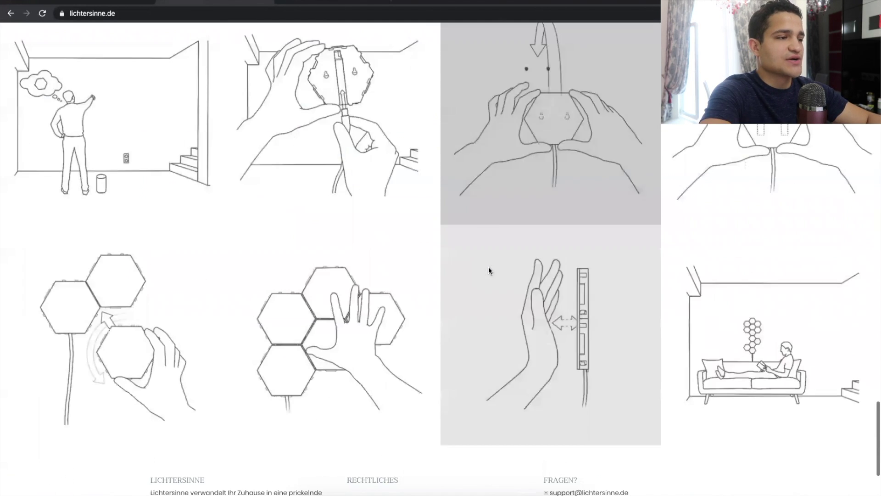
scroll(771, 317, "down", 3)
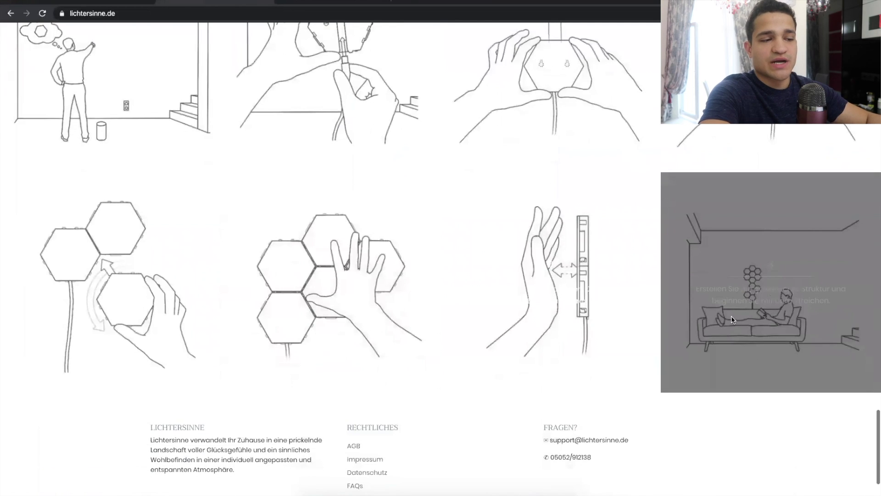
scroll(742, 317, "up", 15)
scroll(742, 316, "up", 10)
scroll(742, 317, "down", 3)
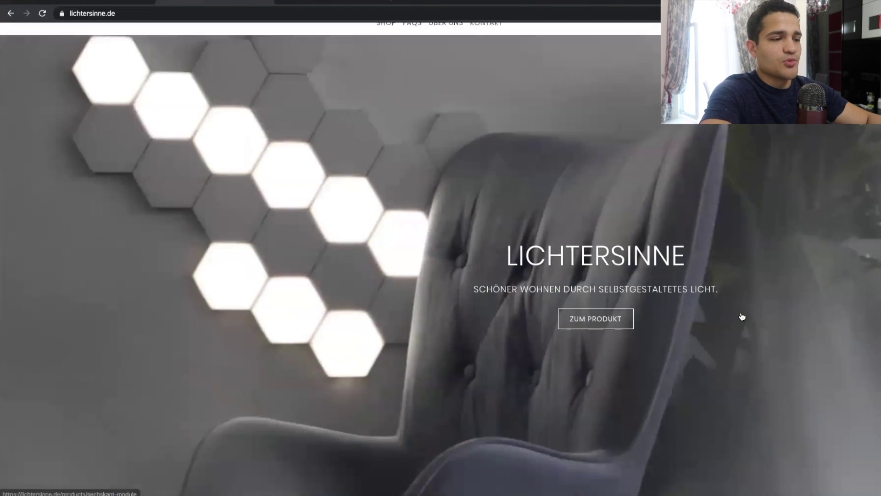
Step: Pause the homepage's hexagon-light product video and scroll back up to the hero banner
scroll(742, 316, "down", 15)
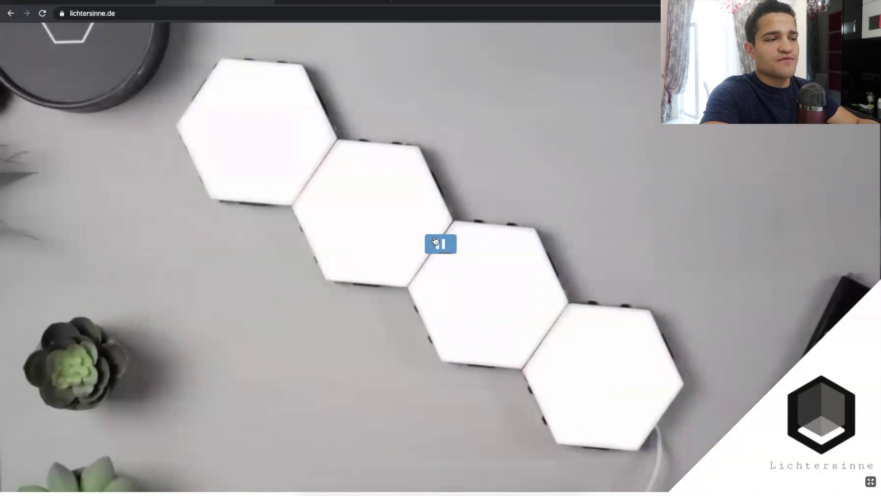
left_click(436, 242)
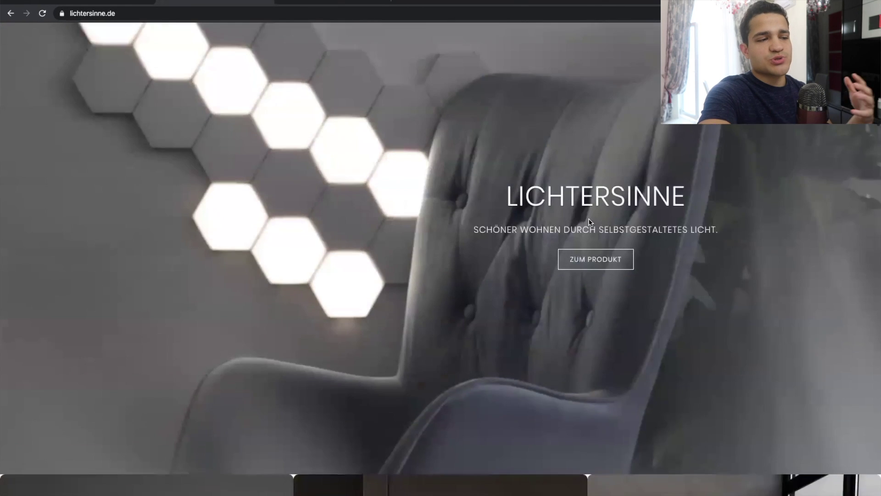
scroll(590, 222, "up", 4)
scroll(589, 221, "down", 3)
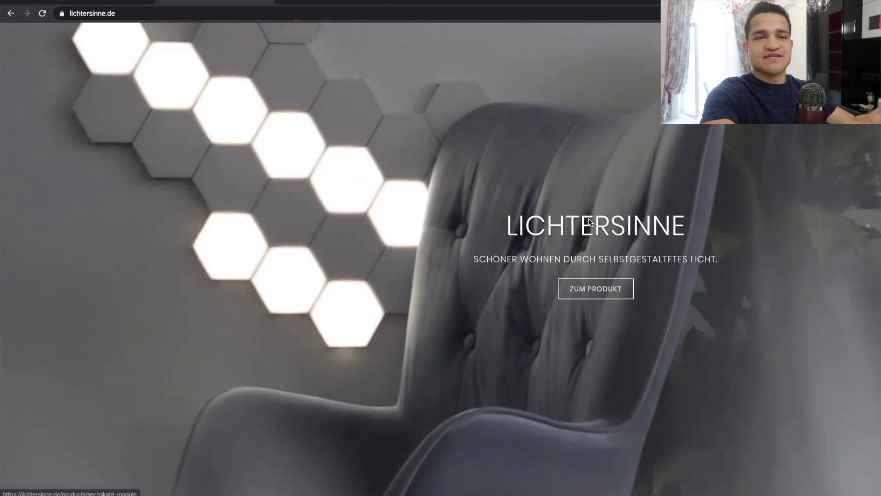
scroll(444, 150, "up", 3)
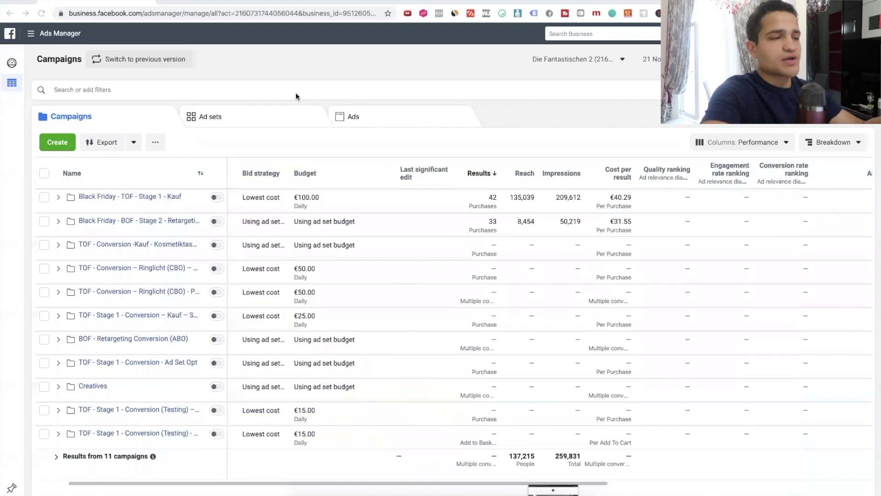
Step: Check the campaign date range without changes and zoom the campaigns page in twice
scroll(558, 280, "right", 10)
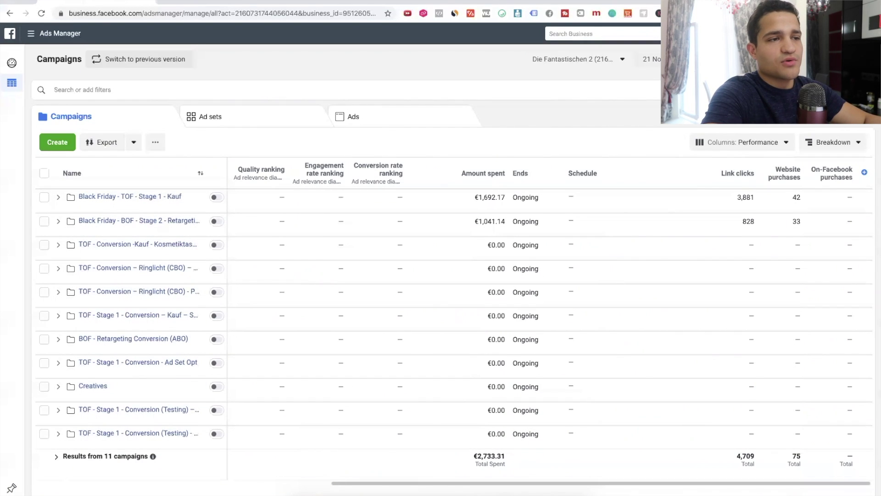
left_click(649, 59)
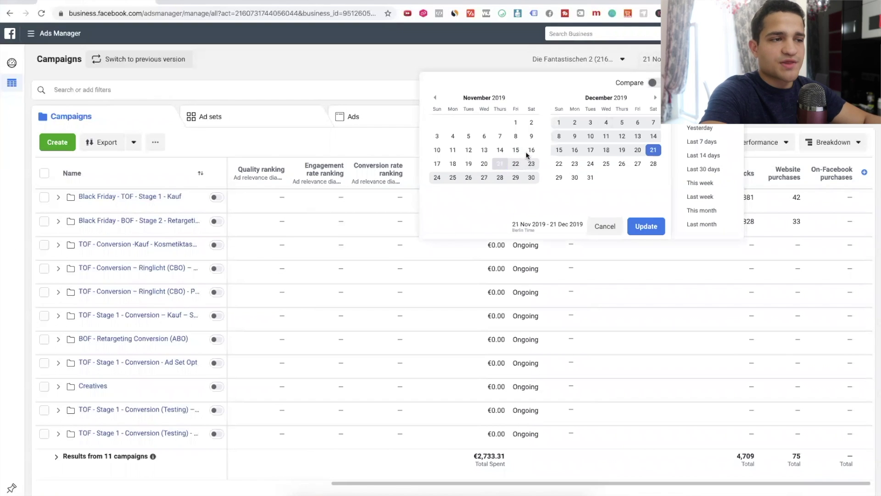
left_click(423, 58)
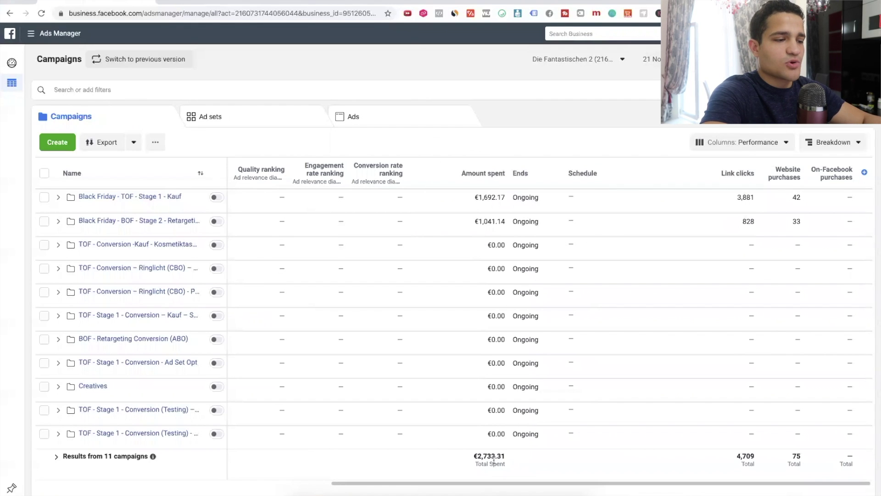
key("ctrl+plus")
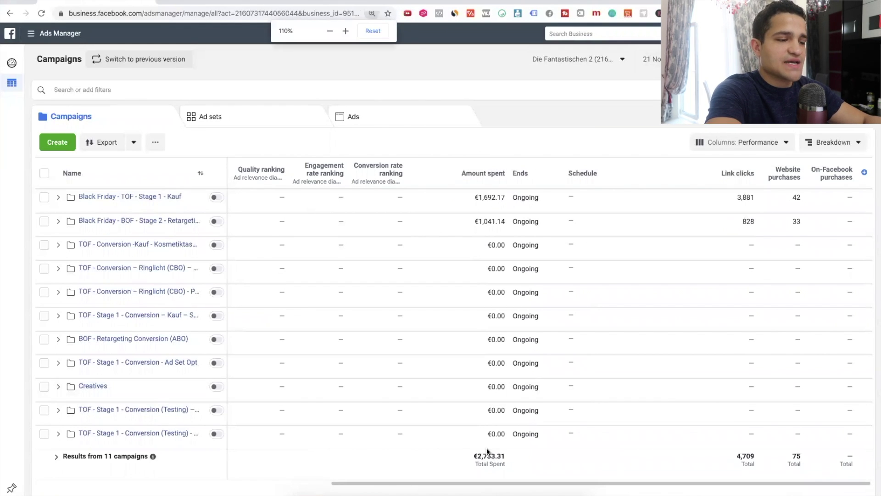
key("ctrl+plus")
scroll(613, 376, "down", 2)
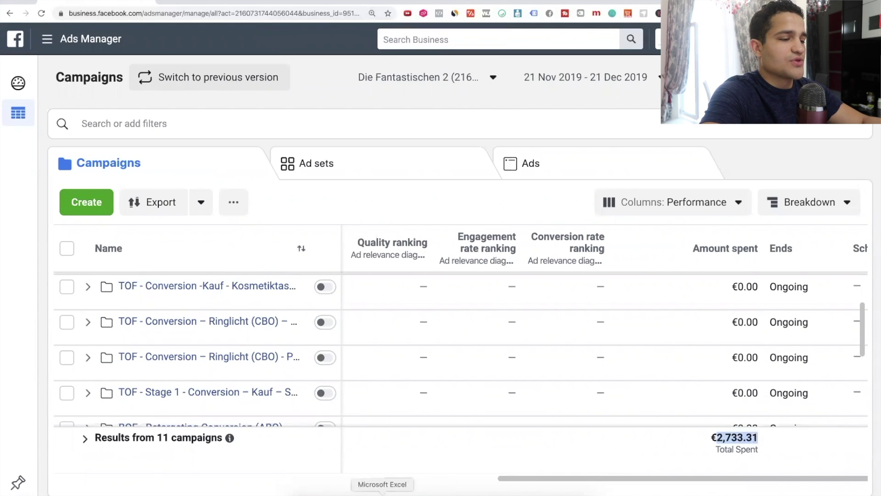
Step: Launch Calculator from the app grid and enter the 2733.31 total spend
left_click(321, 492)
scroll(610, 203, "left", 3)
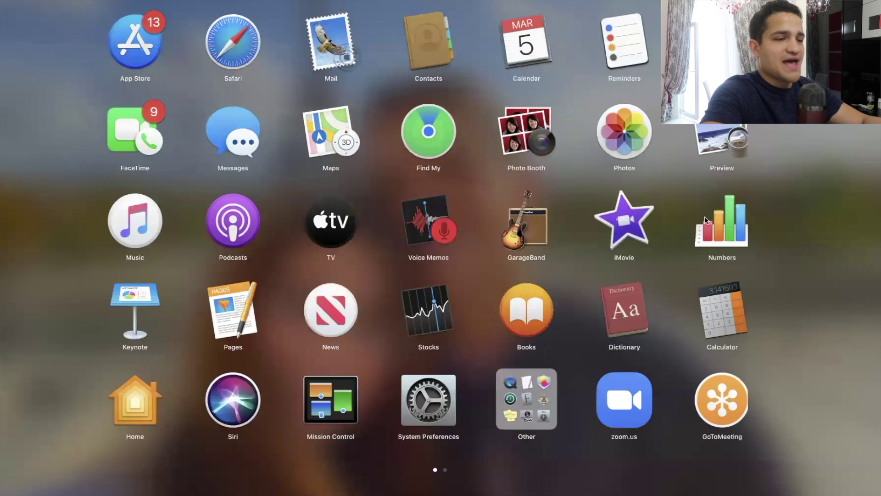
left_click(723, 302)
type("2733.31")
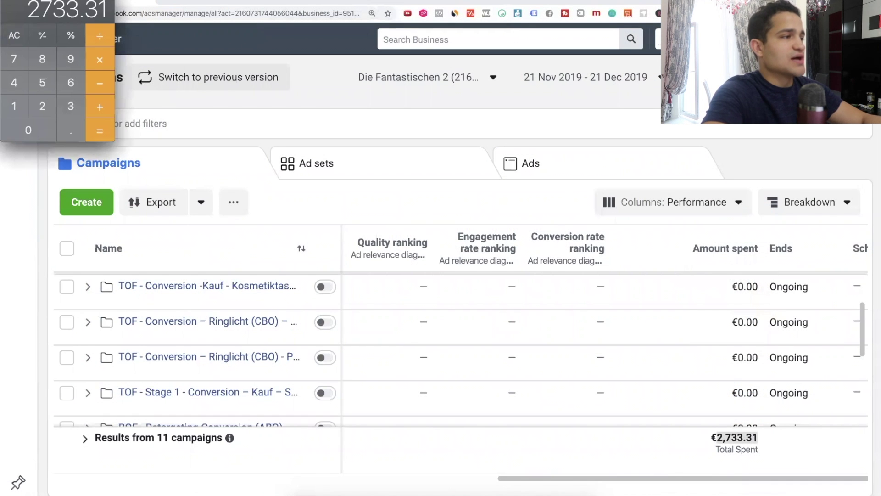
left_click_drag(73, 12, 502, 128)
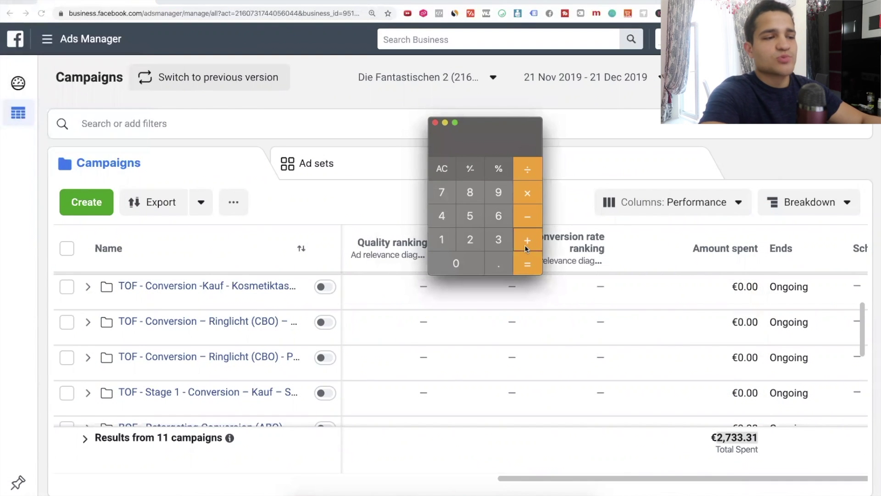
Step: Open the Alibaba checkout screenshot, zoom in, and mark the EUR 2,568.28 order total
left_click(448, 488)
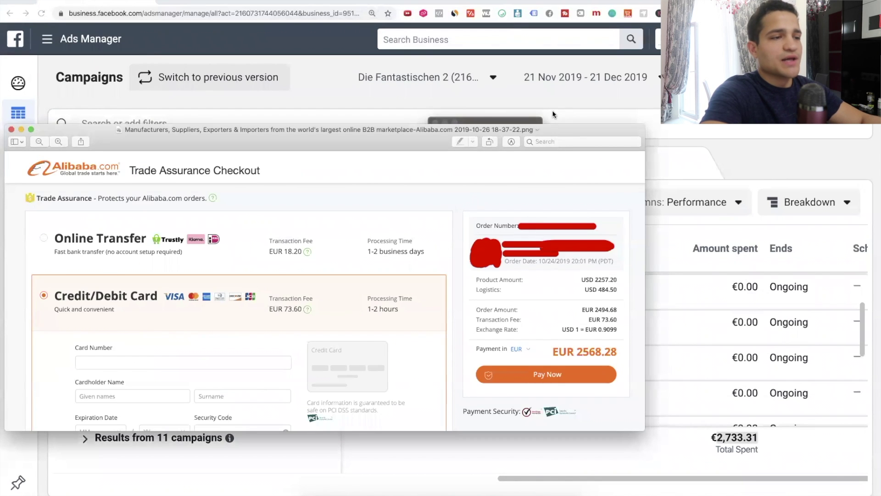
left_click_drag(552, 111, 622, 64)
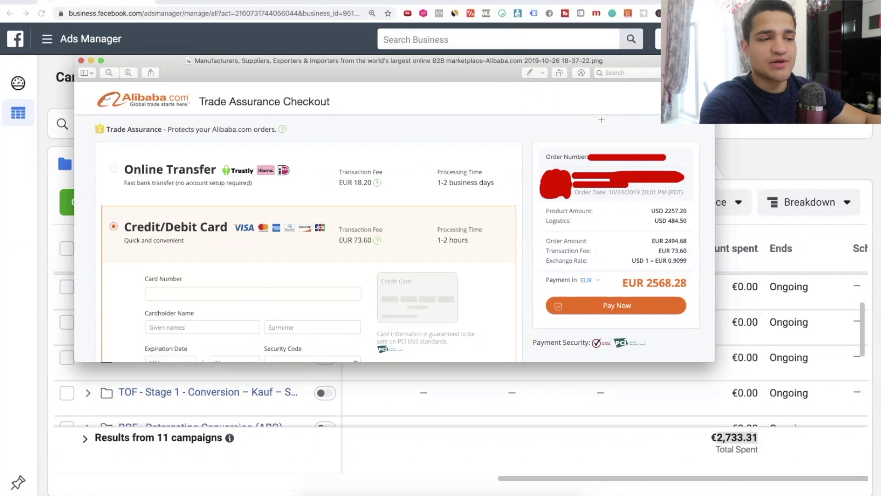
scroll(657, 250, "up", 2)
scroll(647, 257, "up", 2)
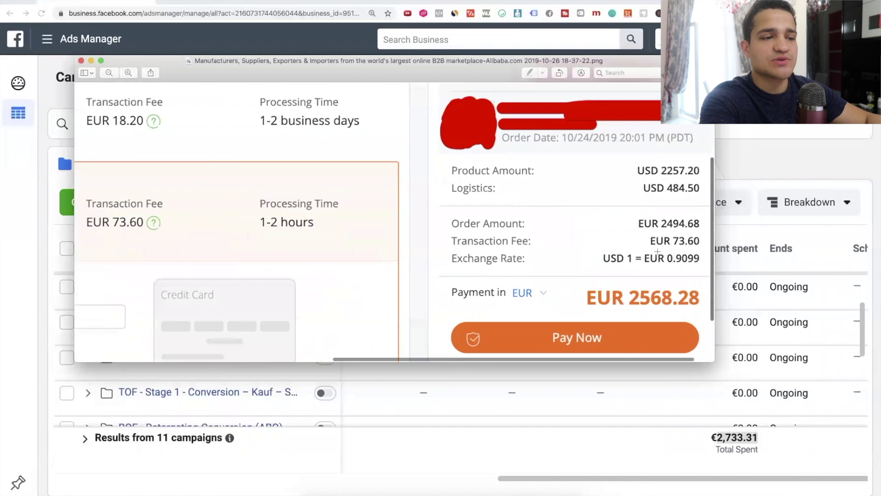
scroll(638, 262, "up", 2)
left_click_drag(706, 299, 708, 300)
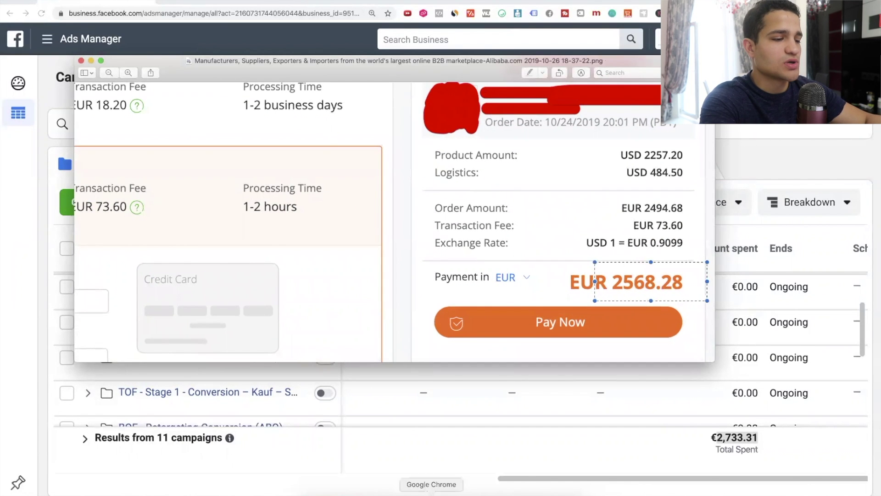
Step: Add 2468 goods cost and 2733.31 ad spend in Calculator for 5201.31 total costs
left_click(500, 493)
left_click_drag(505, 144, 380, 187)
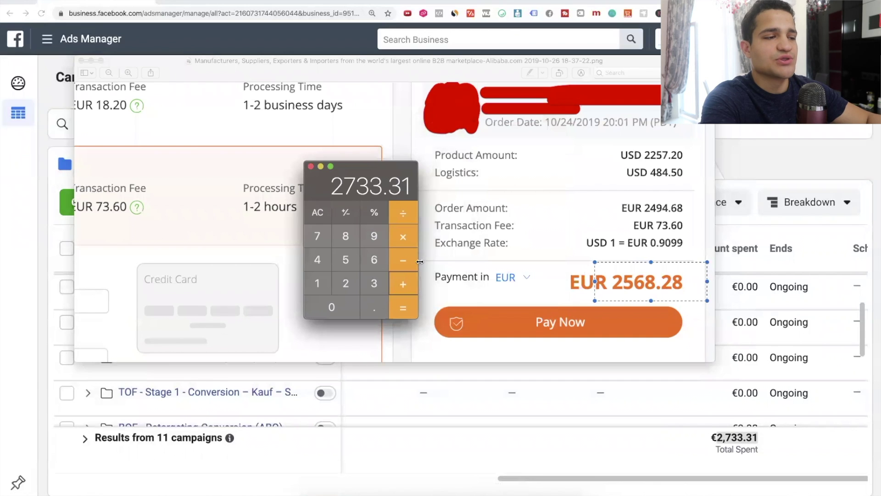
type("2")
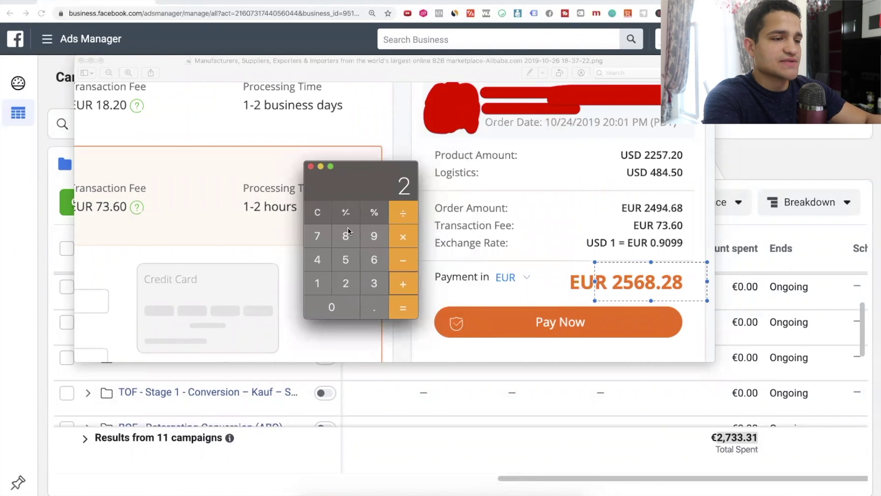
type("468")
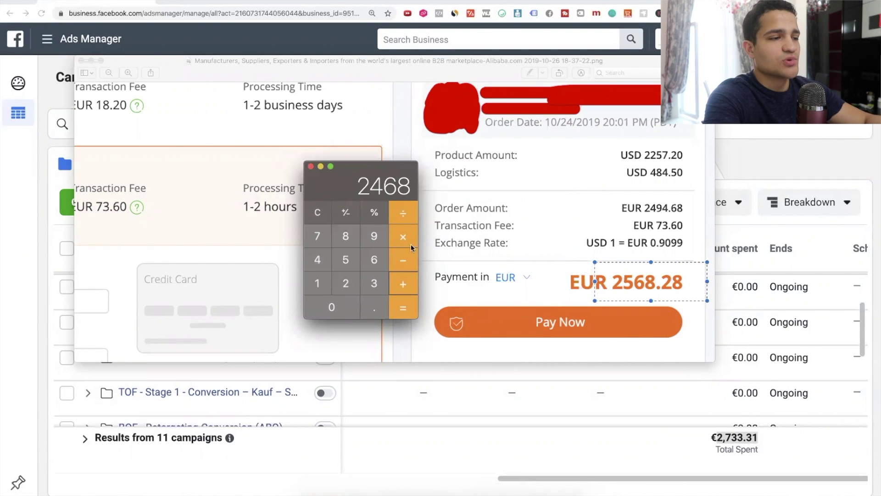
key("super+v")
key("Return")
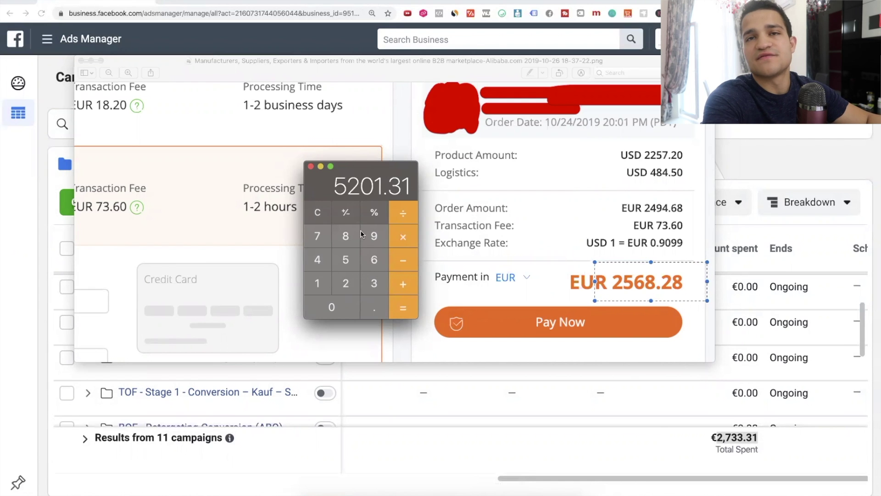
Step: Subtract 5201 from the 9,299.05 total sales for 4098.05 profit, then quit Calculator
left_click(320, 212)
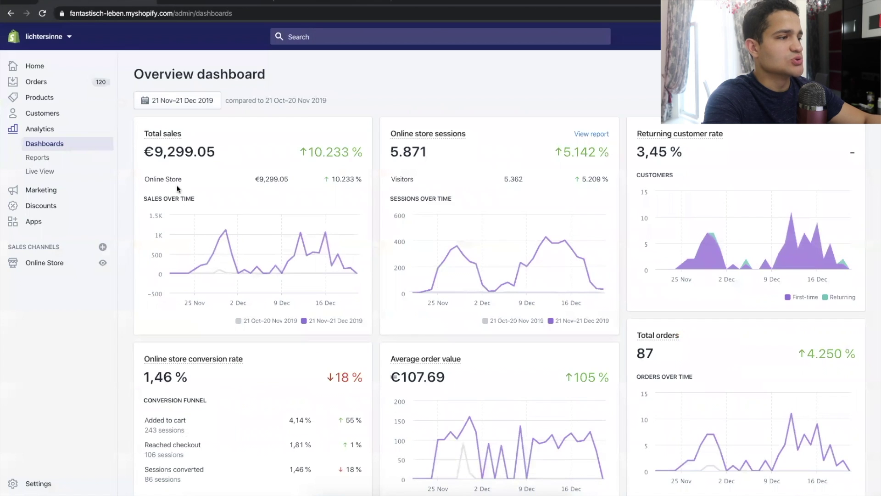
left_click_drag(157, 155, 225, 157)
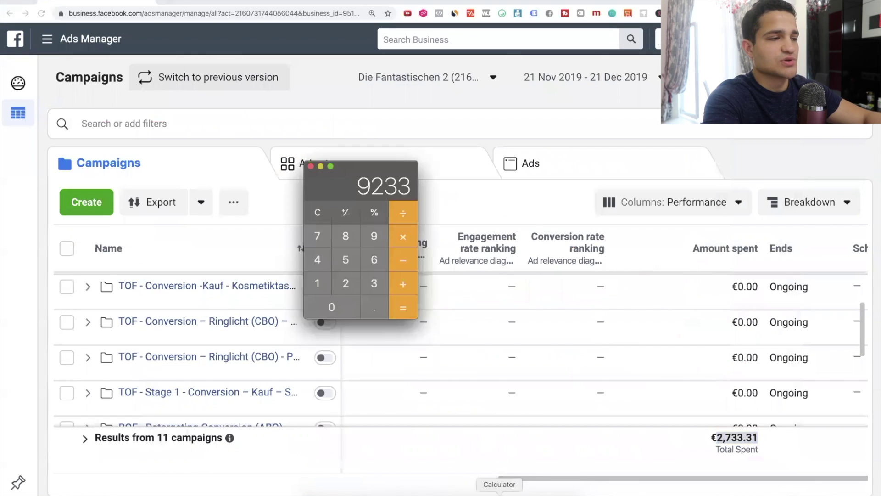
type("9299.05")
left_click(401, 260)
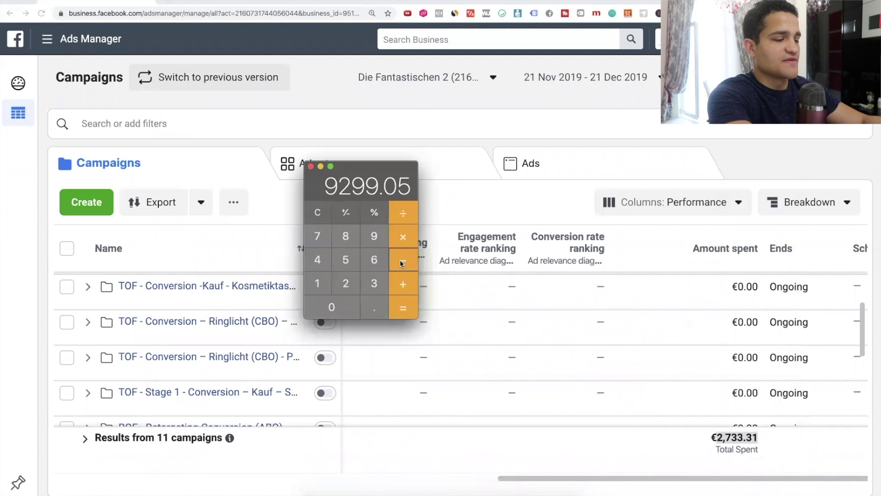
type("5201")
left_click(403, 307)
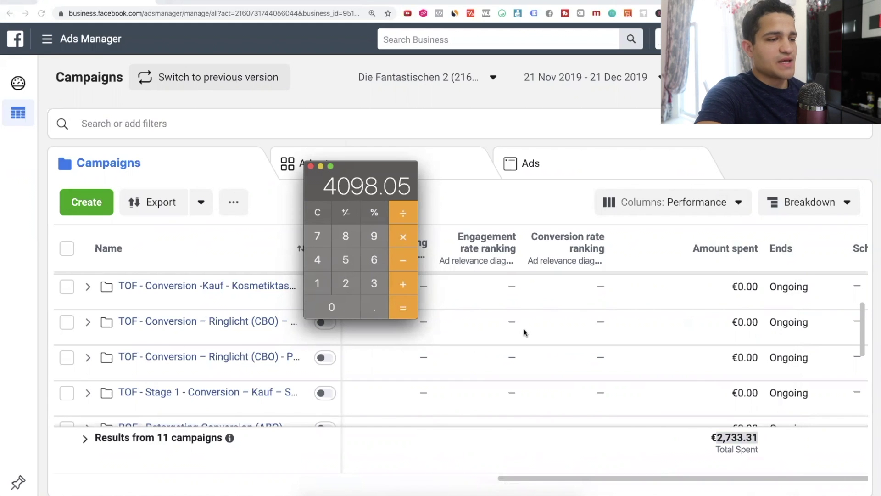
key("super+q")
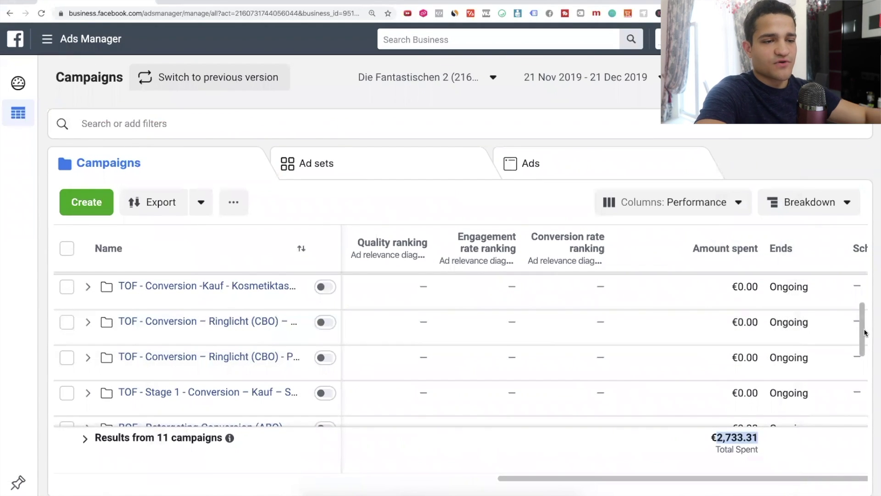
Step: Open the ad sets of the Black Friday - TOF - Stage 1 - Kauf campaign
scroll(863, 330, "up", 2)
scroll(597, 363, "left", 10)
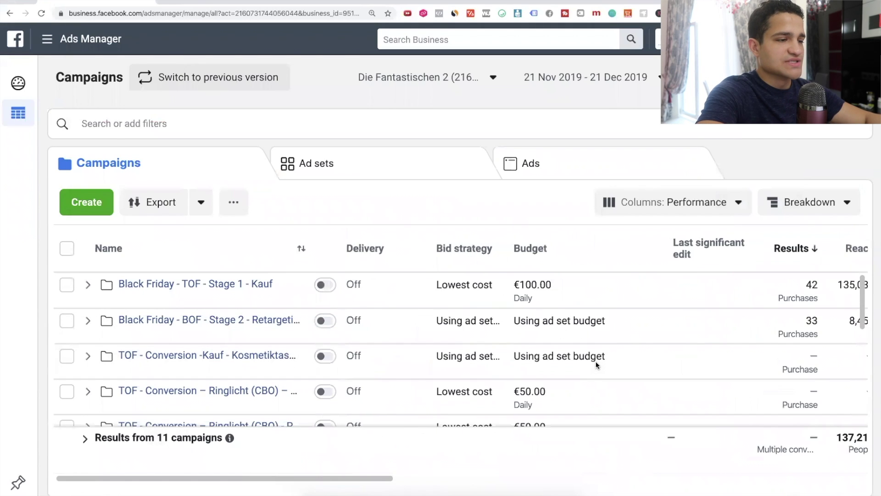
scroll(635, 332, "right", 5)
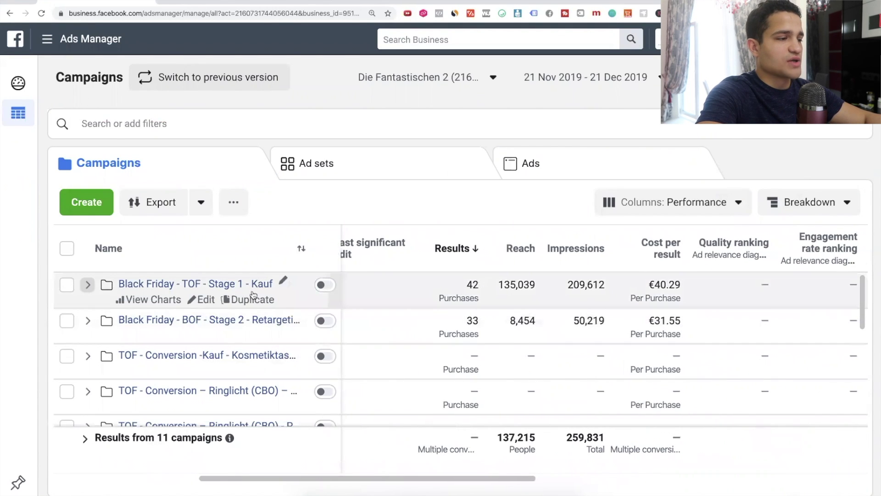
left_click(250, 284)
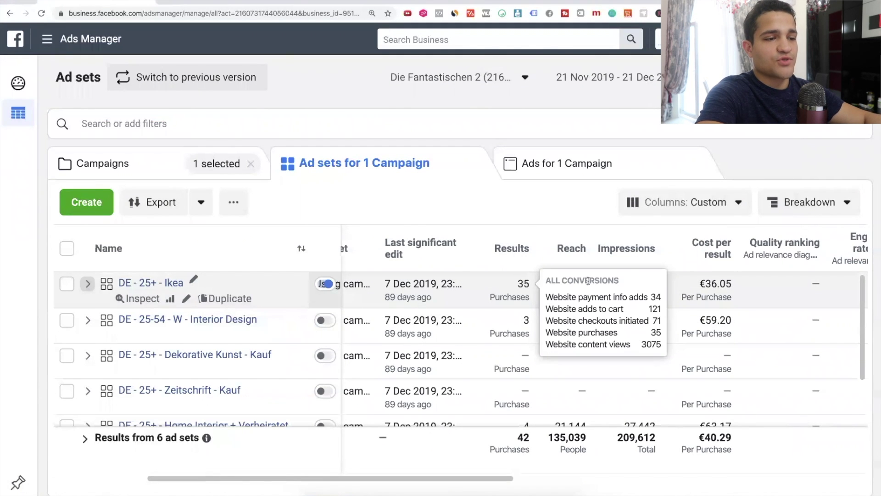
Step: Look over the DE - 25+ - Ikea ad set editor, zoomed out, then close it
left_click(185, 299)
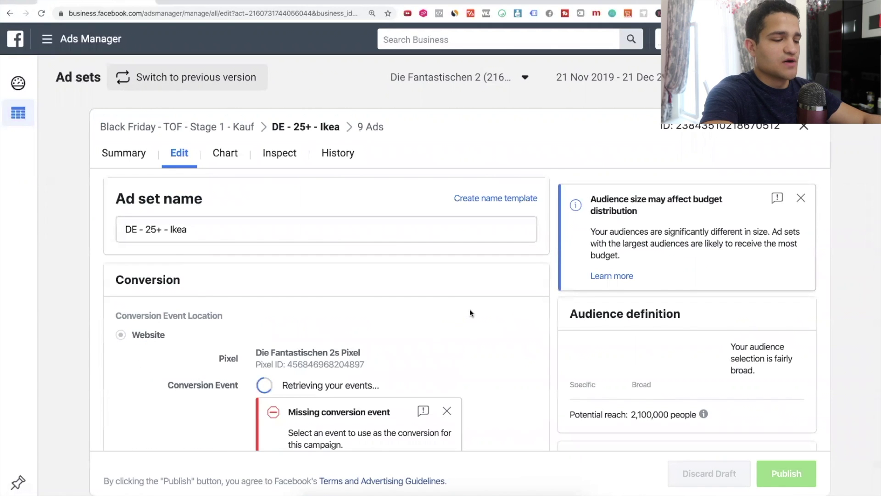
key("ctrl+minus")
key("ctrl+minus")
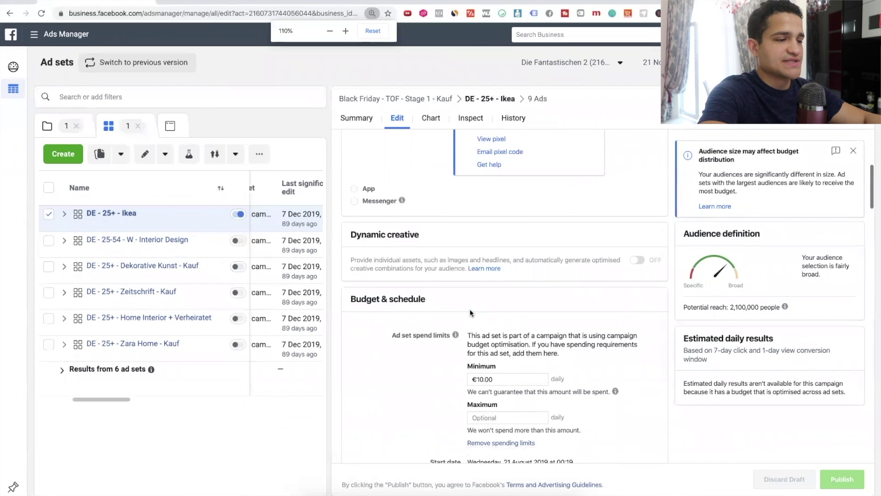
scroll(471, 313, "down", 3)
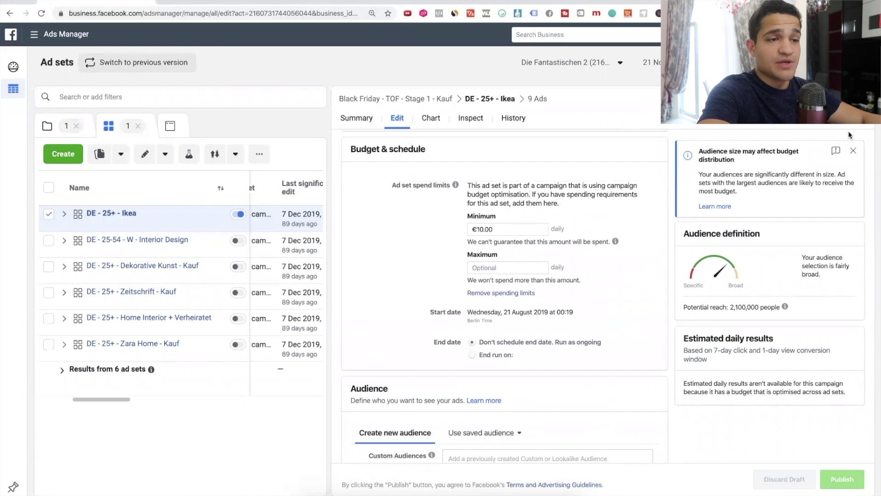
left_click(133, 128)
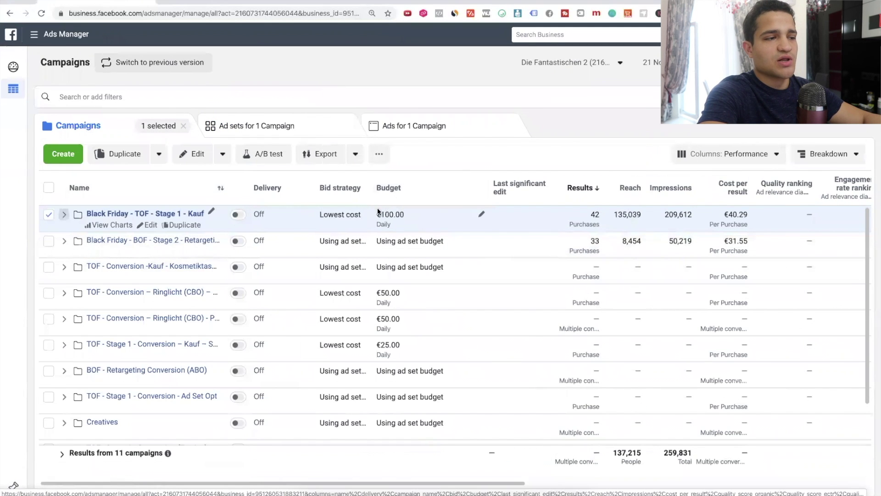
Step: Inspect the campaigns' €100 and €25 daily budgets without changing them
left_click_drag(377, 215, 404, 212)
left_click(389, 214)
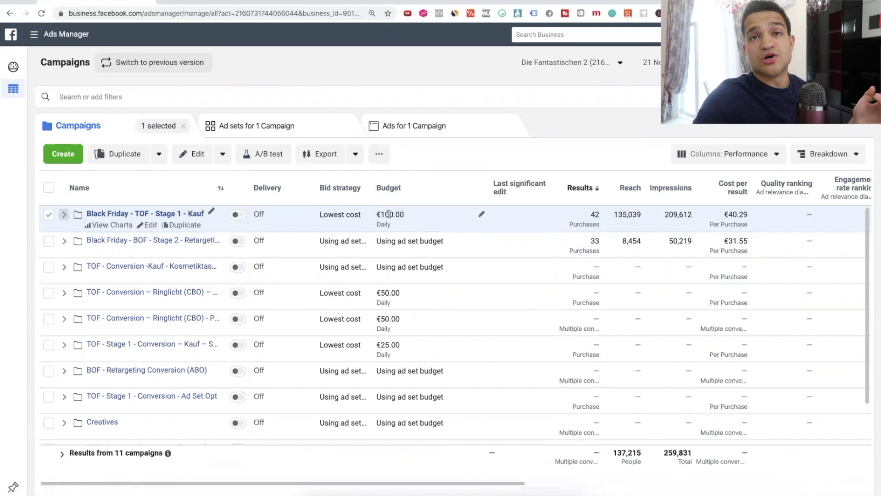
scroll(505, 443, "down", 2)
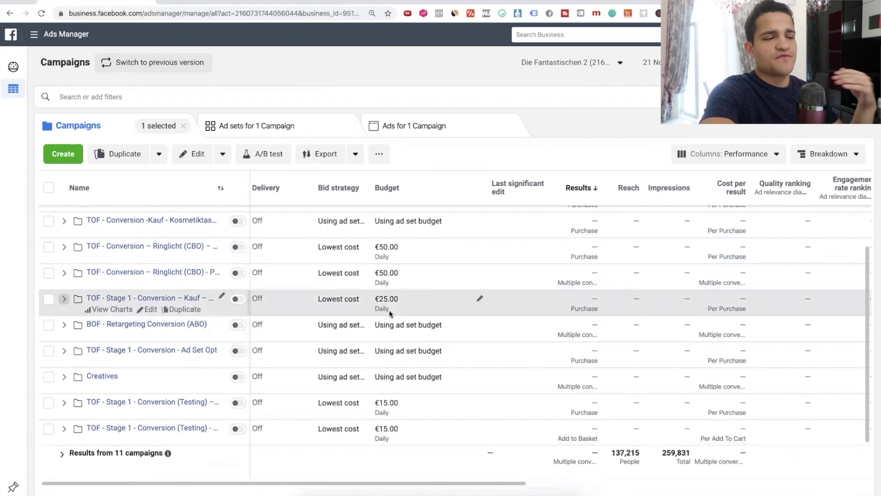
left_click(383, 416)
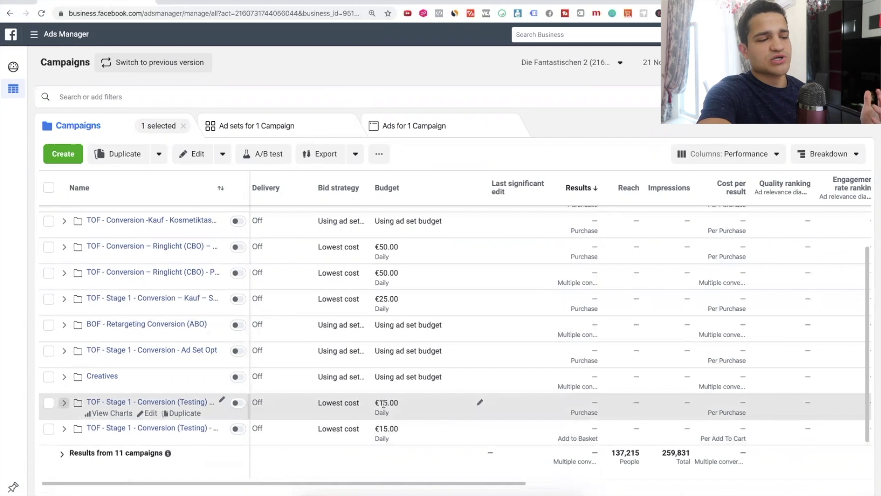
double_click(384, 299)
left_click(384, 299)
left_click(403, 251)
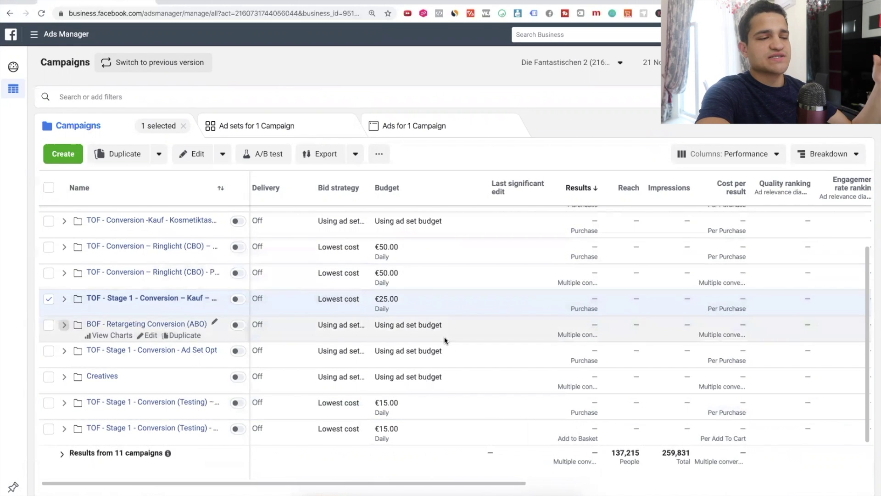
scroll(445, 338, "up", 2)
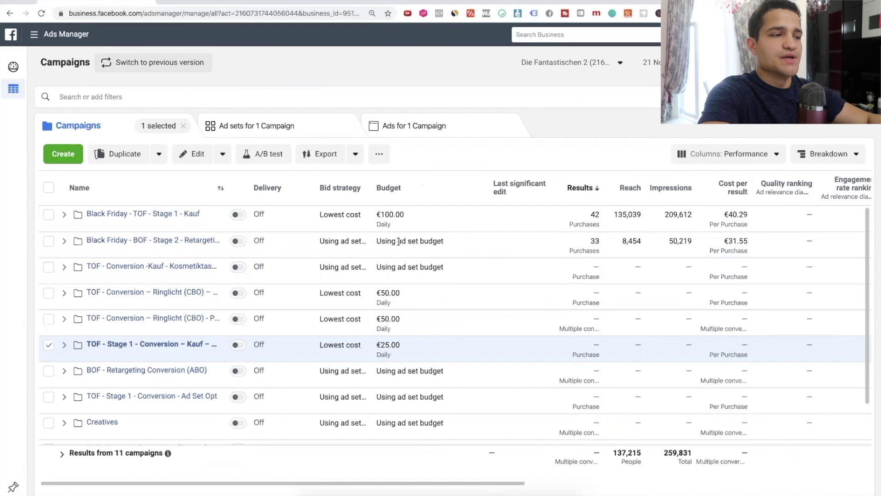
Step: Review the DE - 25+ - Ikea ad set's budget, leaving the €10.00 daily minimum spend unchanged
left_click(157, 216)
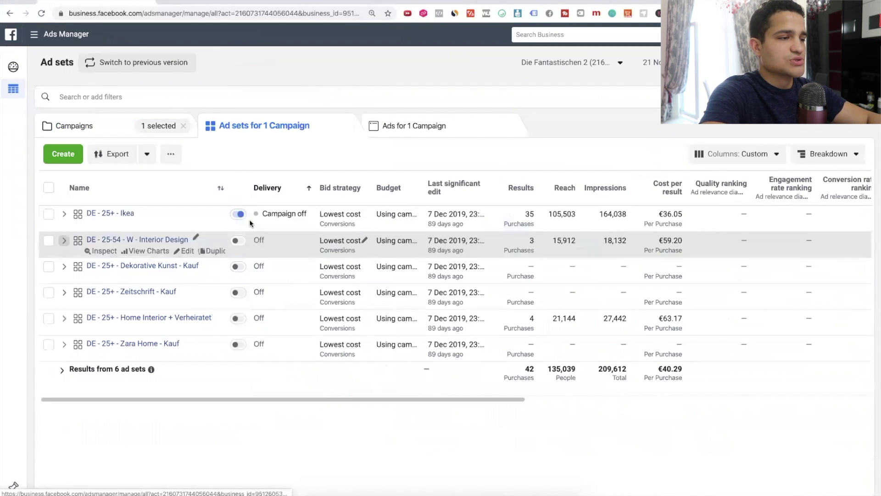
left_click(122, 224)
scroll(645, 321, "down", 7)
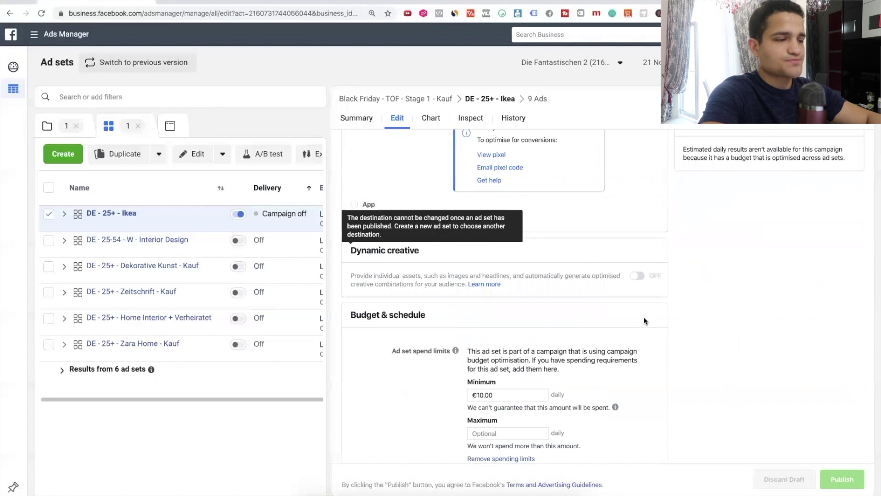
scroll(645, 321, "down", 2)
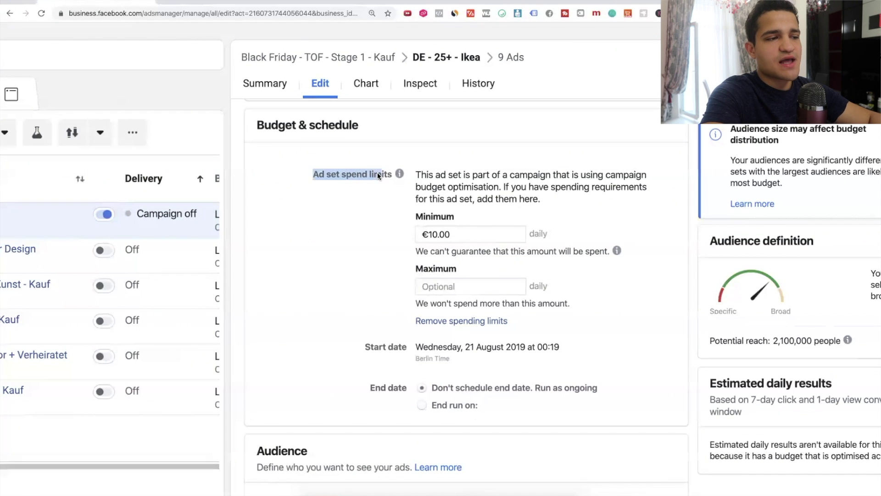
left_click(517, 210)
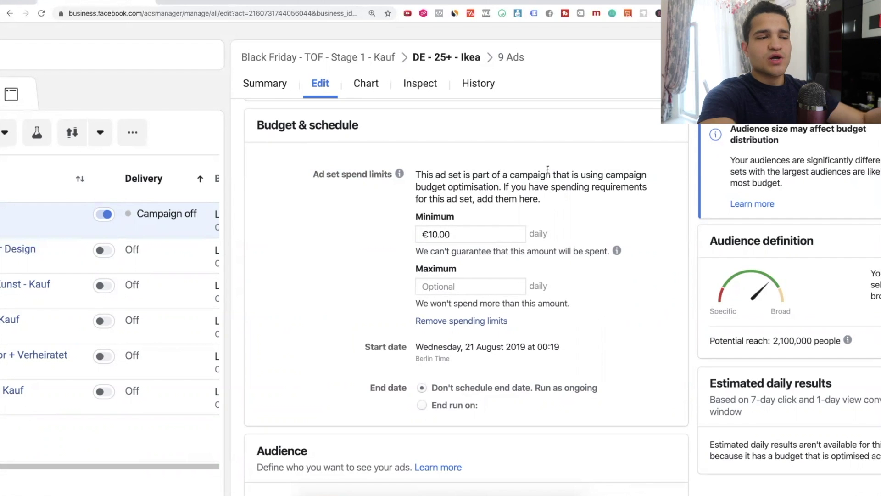
left_click(468, 229)
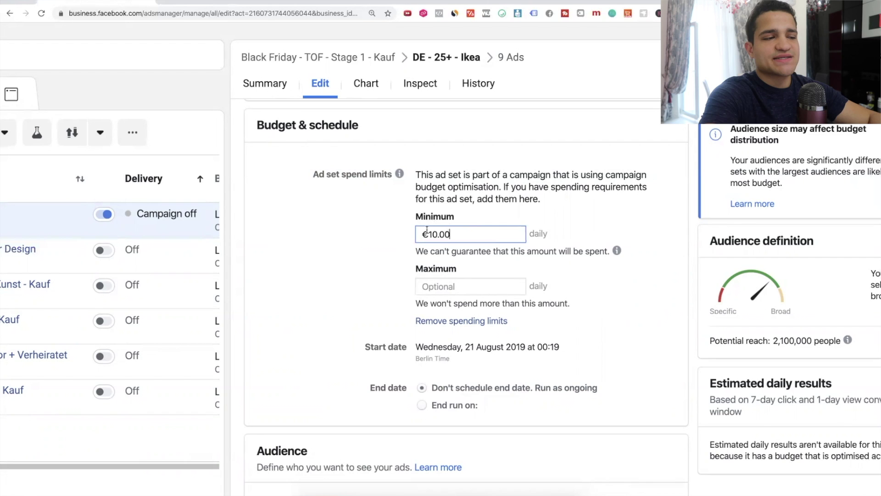
left_click(549, 197)
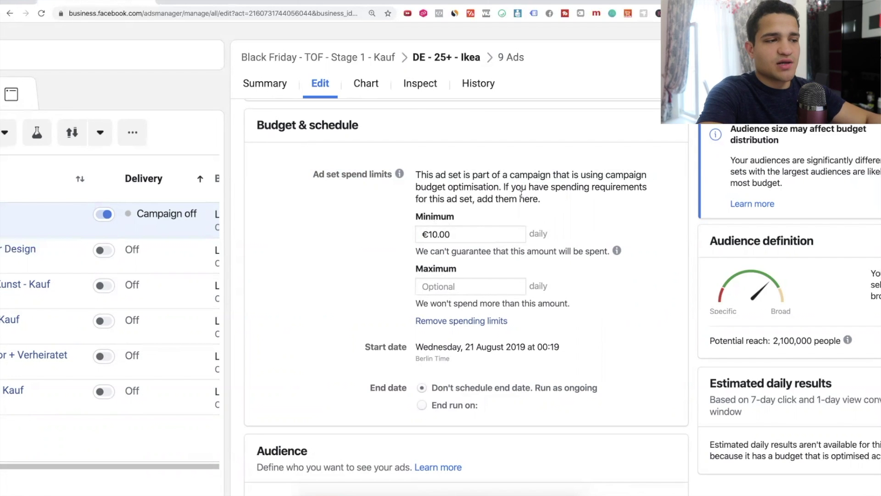
Step: Review the ad set's audience with its IKEA interest, then list its nine ads
scroll(562, 239, "down", 7)
scroll(562, 237, "down", 5)
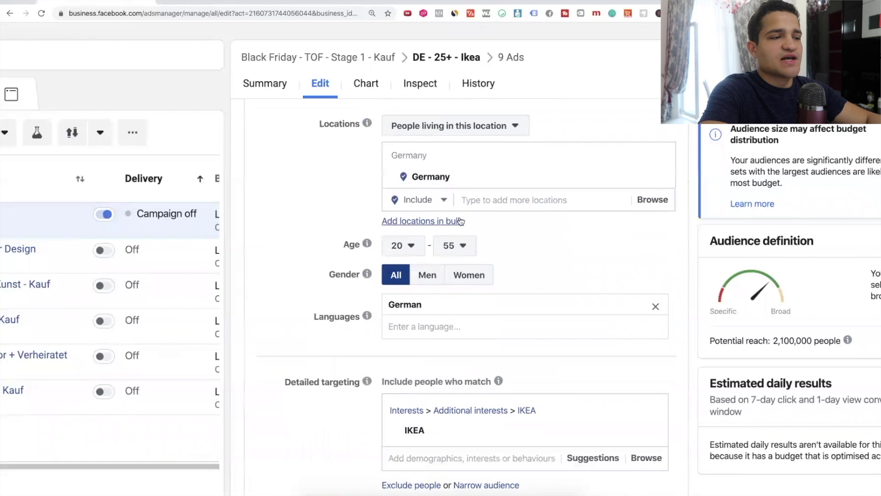
scroll(532, 257, "down", 3)
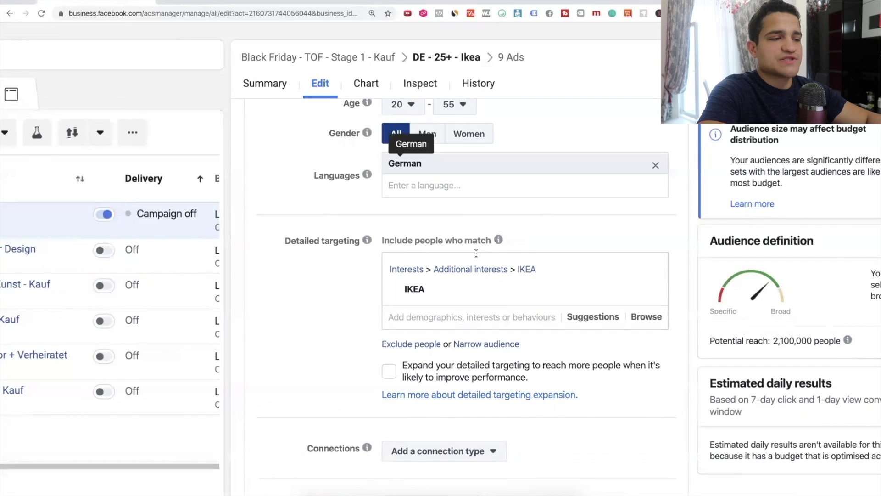
left_click_drag(446, 297, 401, 290)
left_click(639, 241)
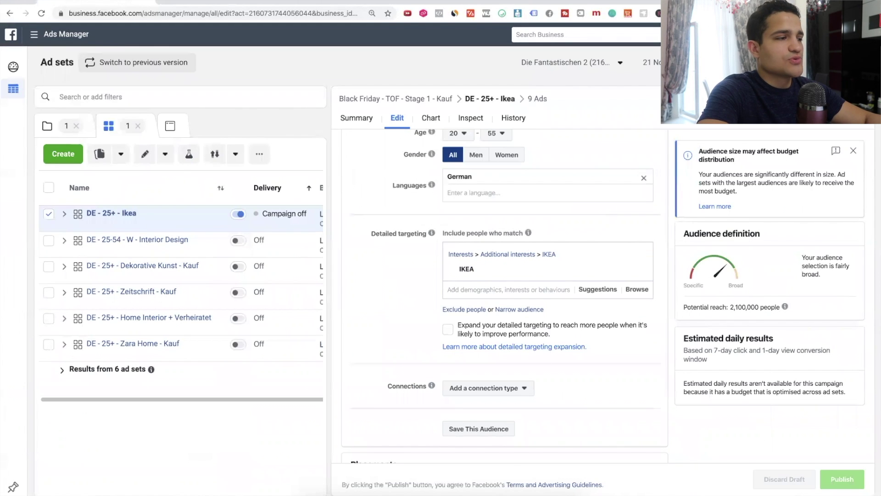
left_click(113, 213)
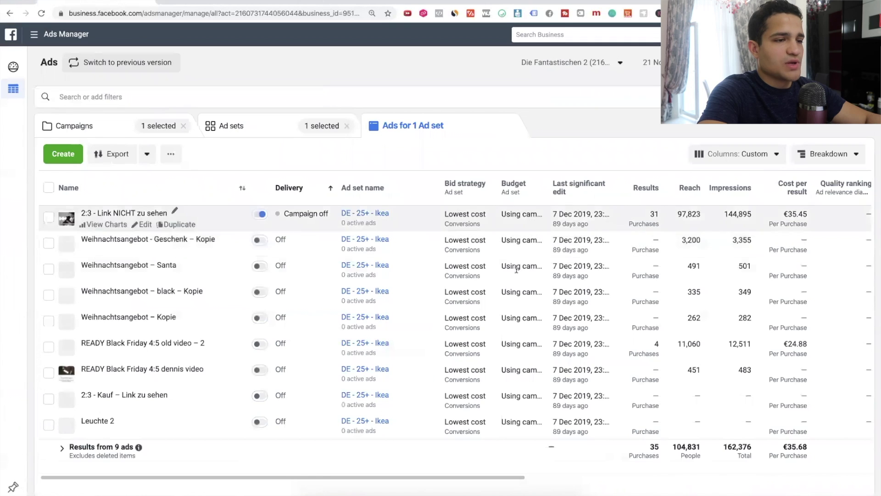
Step: Preview the 2:3 - Link NICHT zu sehen ad, play its video and rewind to the start
left_click(677, 223)
left_click(399, 154)
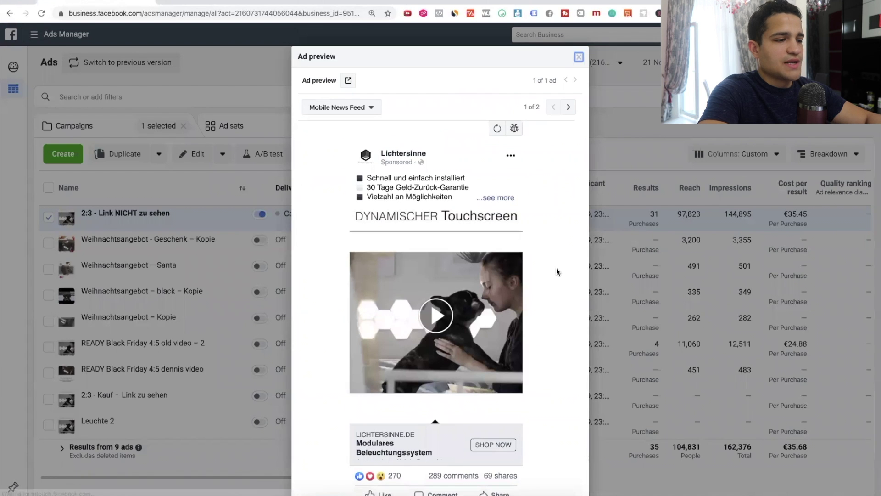
scroll(468, 397, "down", 2)
left_click(436, 241)
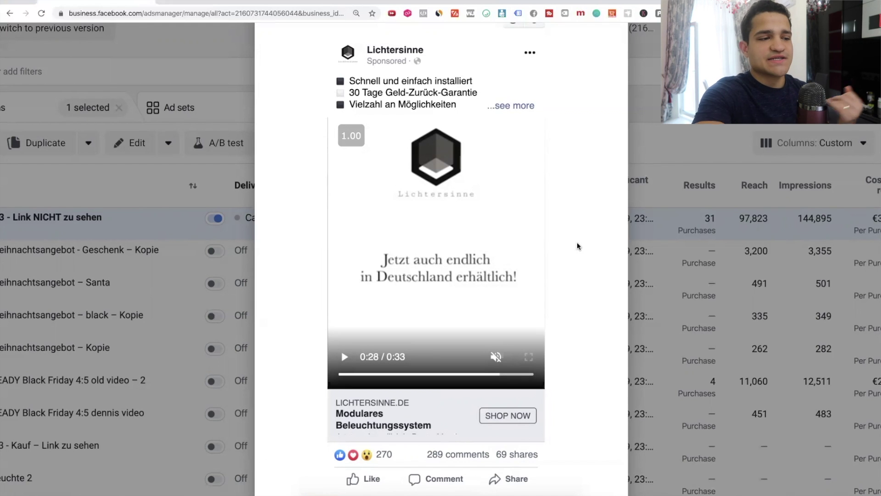
mouse_move(502, 377)
left_mouse_down()
mouse_move(339, 377)
mouse_move(459, 397)
mouse_move(356, 392)
left_mouse_up()
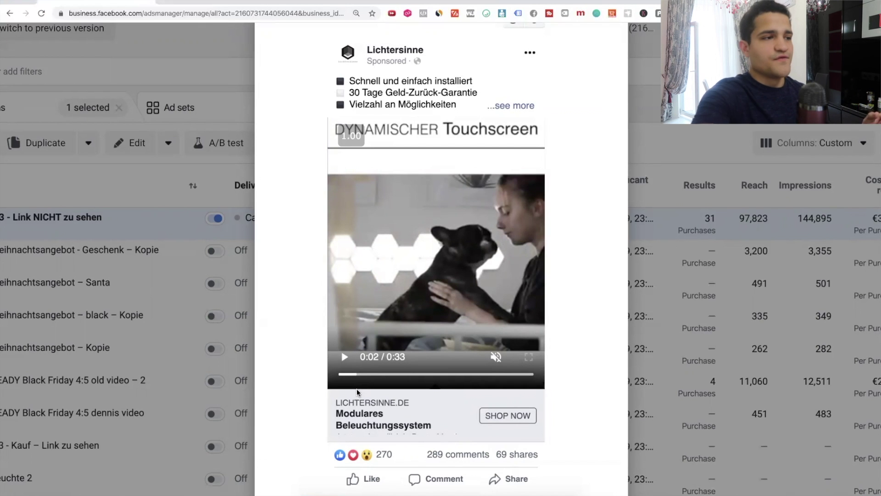
scroll(515, 147, "up", 3)
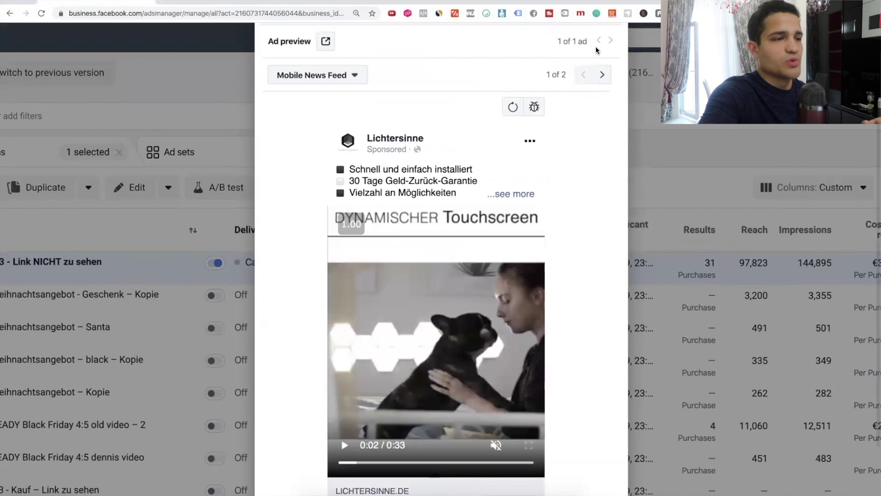
scroll(526, 83, "up", 2)
Step: View the Lichtersinne ad as a Facebook post with comments, zoomed to read its bullets; start a new tab
left_click(325, 96)
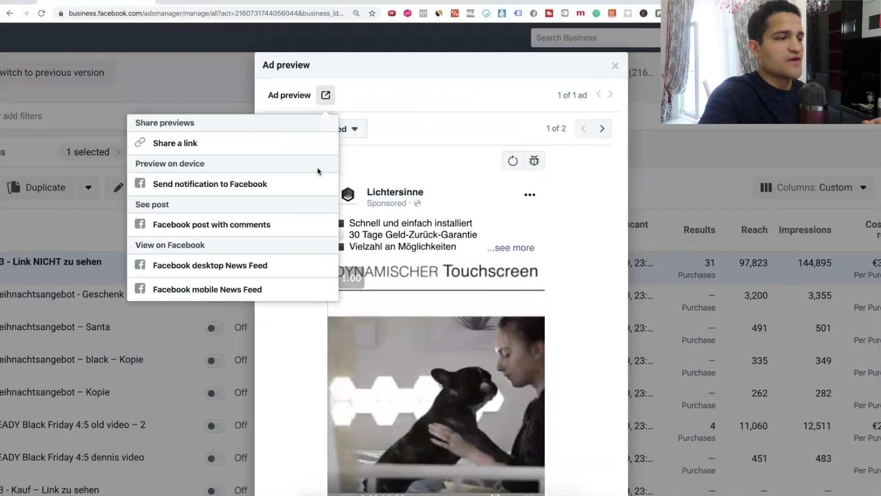
left_click(277, 223)
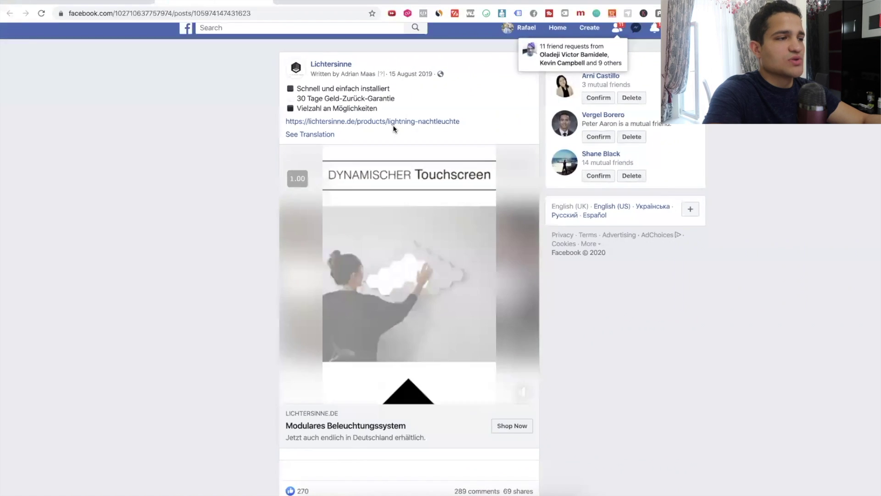
key("ctrl+plus")
key("ctrl+plus")
key("ctrl+plus")
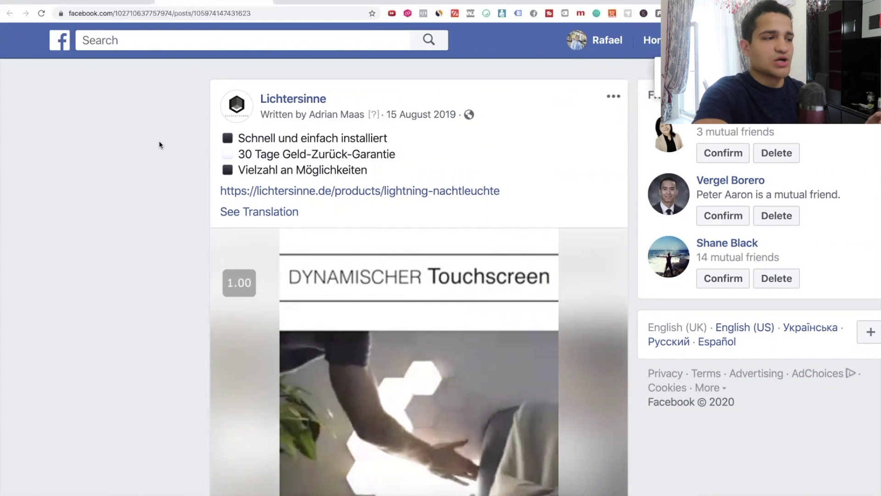
left_click_drag(399, 169, 234, 154)
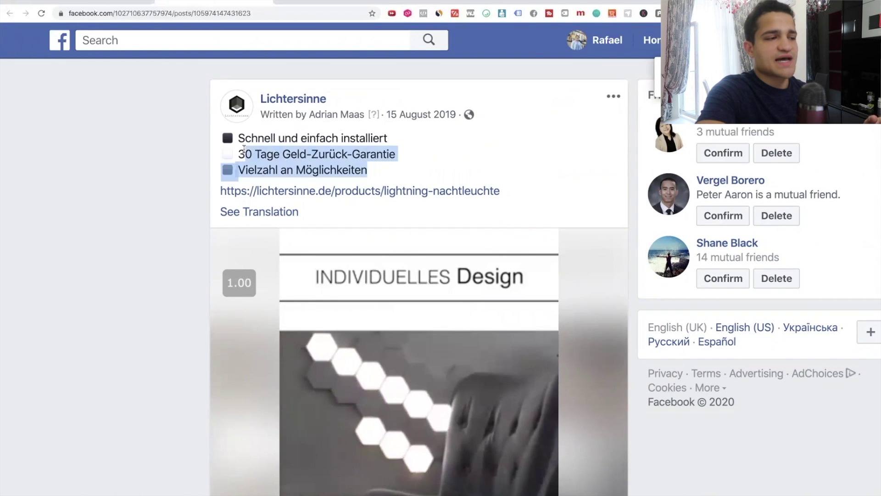
left_click(430, 144)
scroll(569, 170, "down", 1)
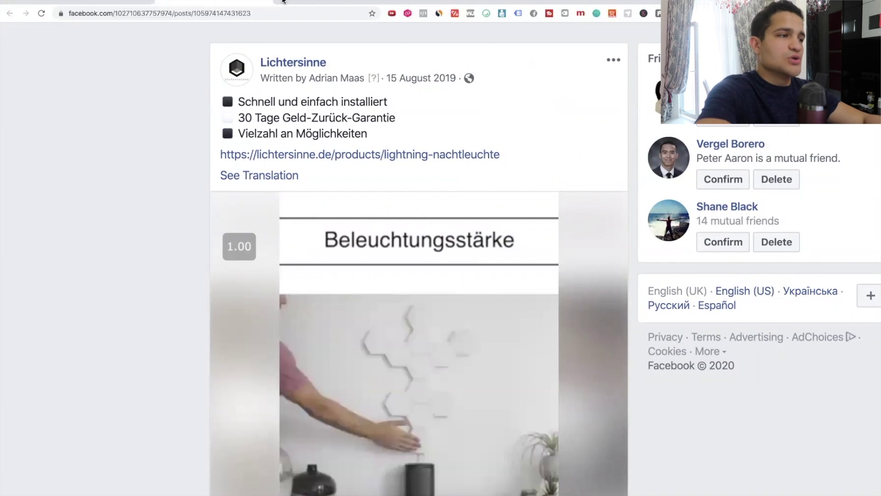
left_click(283, 1)
Step: Search Upwork freelancers for 'translator russian', then change the query to French translators
type("upwor")
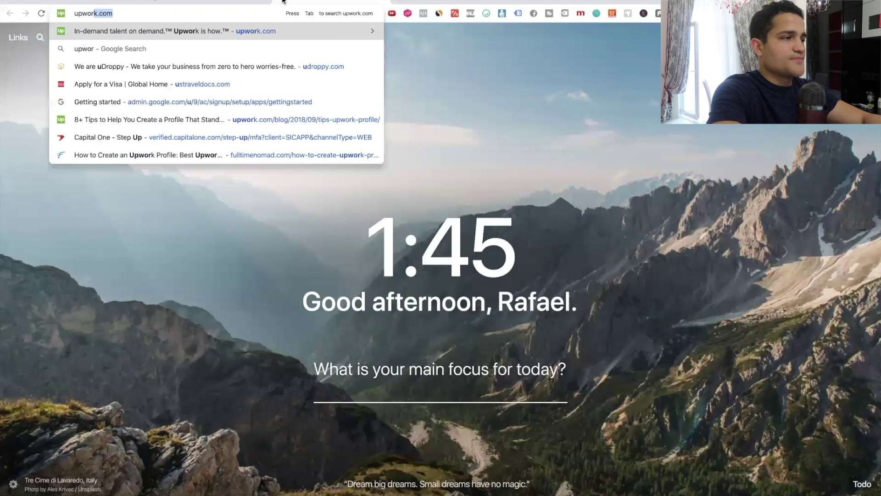
key("Return")
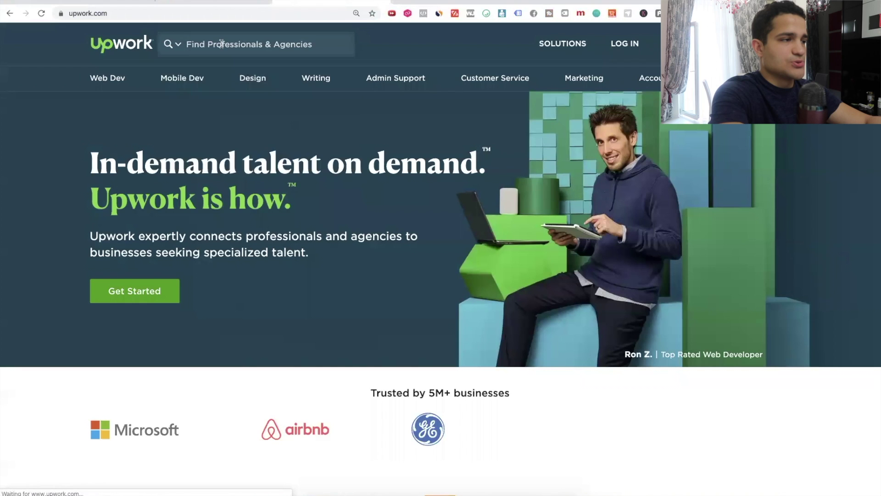
left_click(221, 43)
type("translator russian")
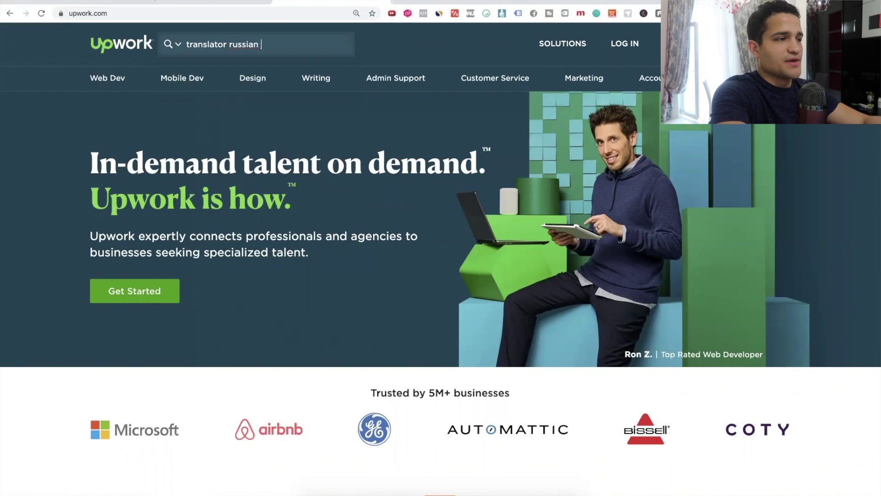
left_click(170, 45)
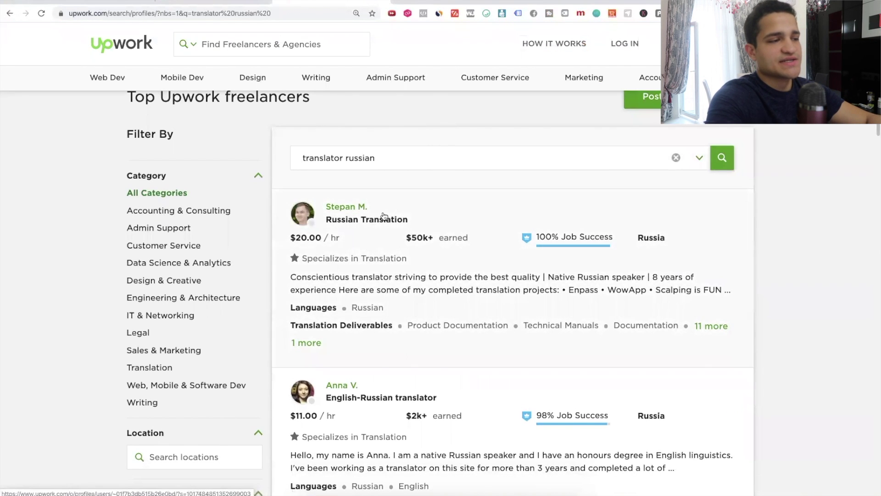
double_click(358, 157)
type("french")
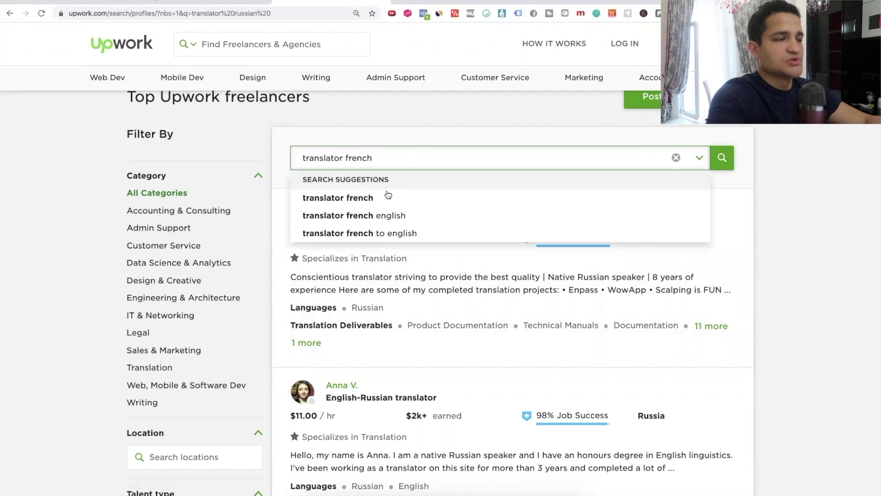
left_click(381, 194)
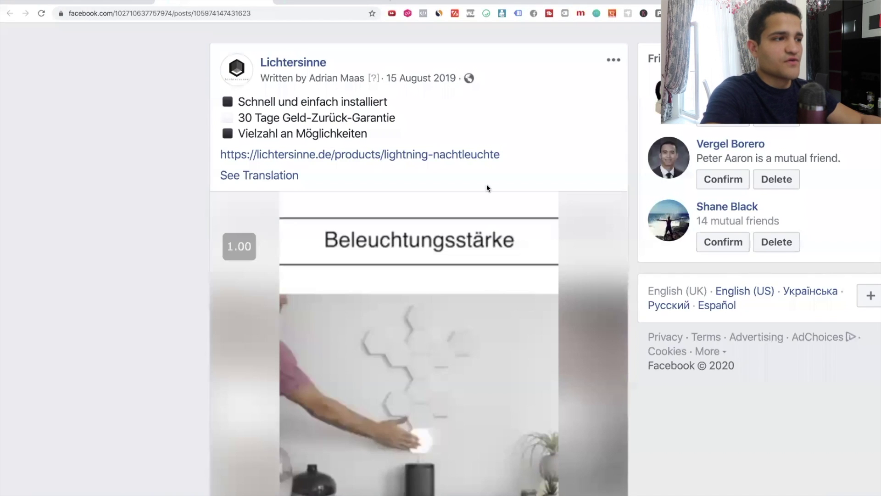
Step: Highlight the ad's bullet lines, from 'Schnell und einfach installiert' to 'Vielzahl an Möglichkeiten'
scroll(487, 184, "up", 1)
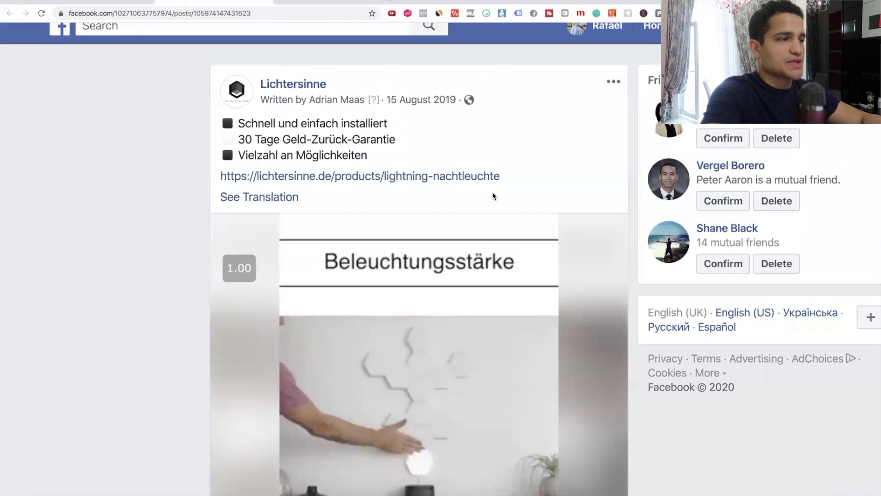
left_click_drag(390, 160, 227, 119)
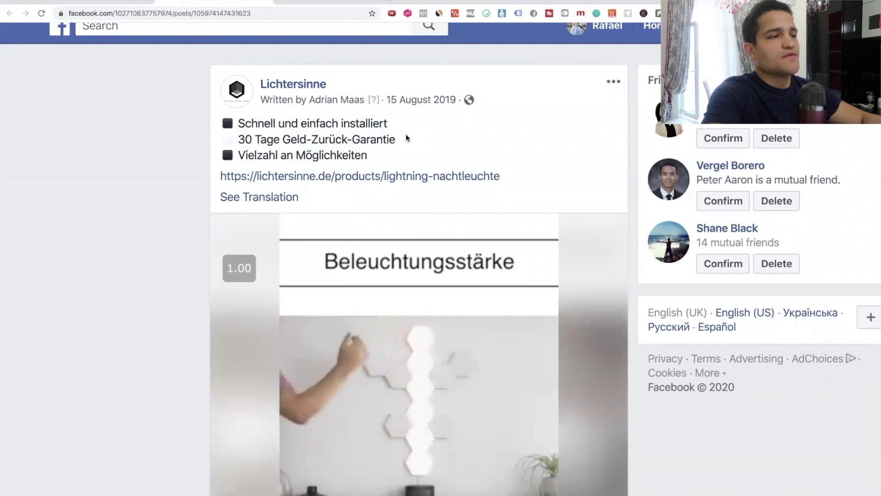
left_click_drag(406, 134, 237, 123)
left_click_drag(396, 139, 237, 140)
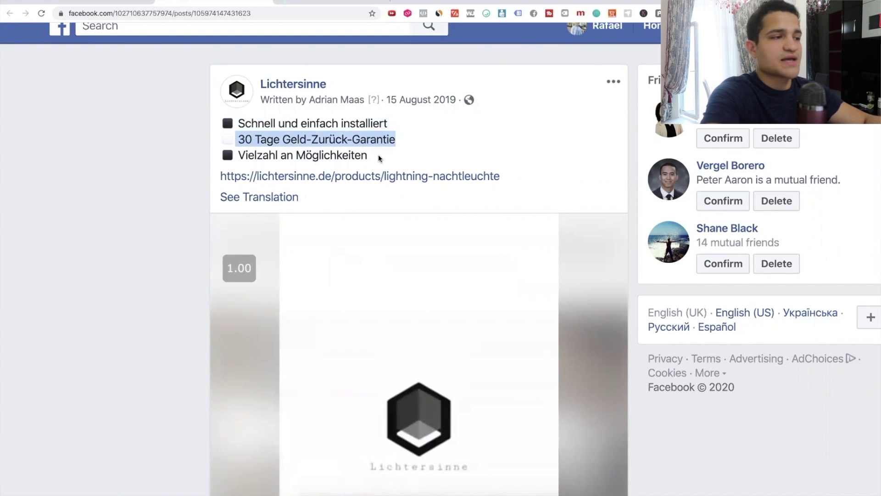
left_click_drag(370, 155, 240, 158)
double_click(240, 158)
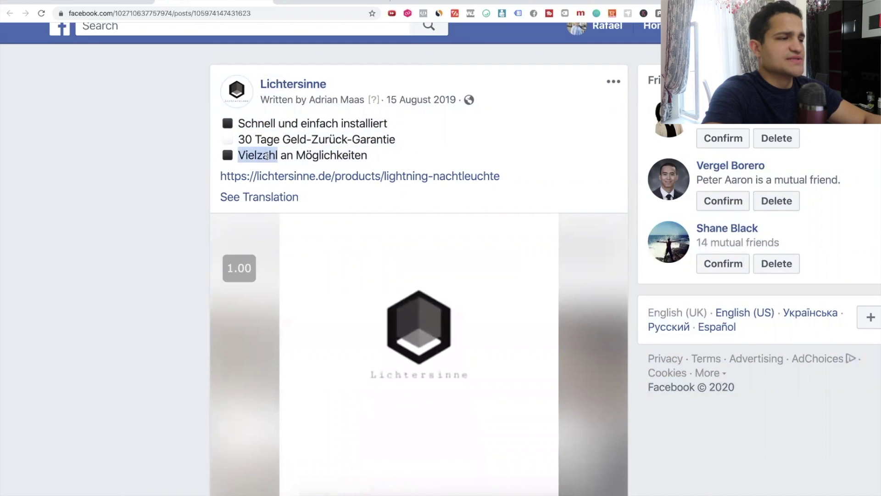
left_click_drag(395, 152, 261, 148)
left_click(427, 145)
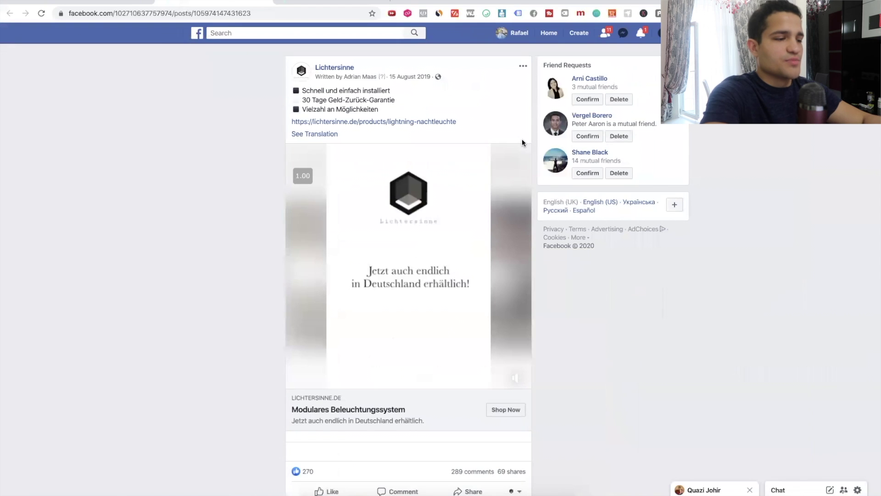
Step: Scroll through the video ad and comments, then follow Shop Now to lichtersinne.de
scroll(442, 256, "down", 1)
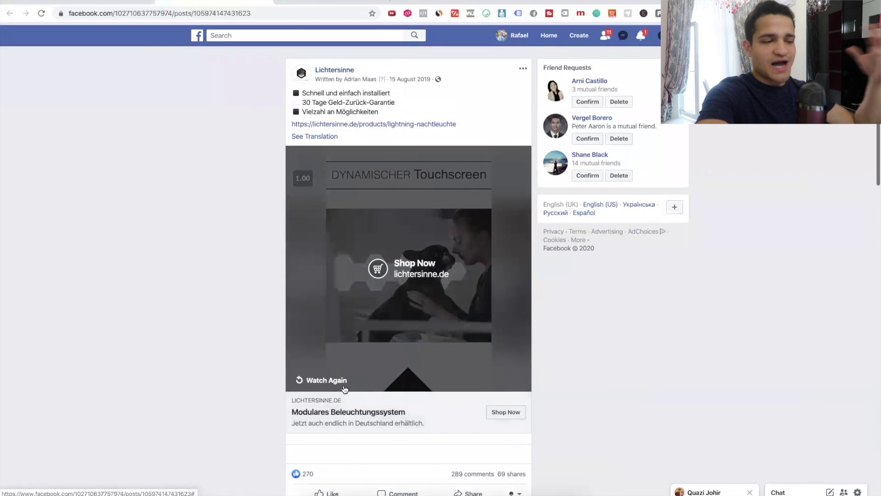
scroll(345, 389, "down", 2)
scroll(514, 345, "down", 6)
scroll(488, 303, "up", 2)
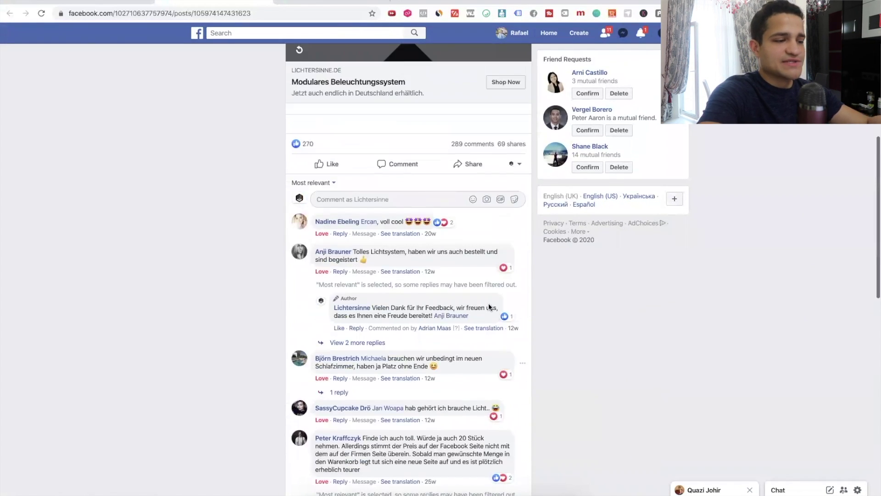
scroll(461, 324, "up", 1)
scroll(461, 324, "up", 2)
scroll(461, 324, "up", 3)
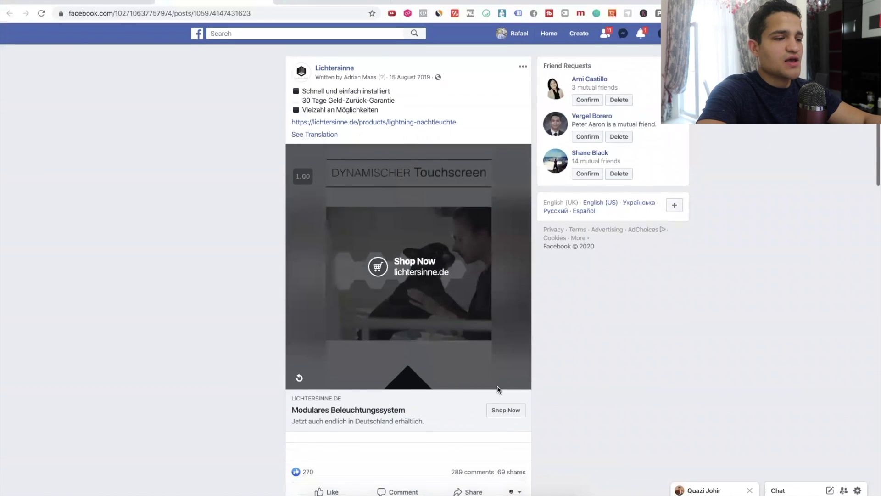
left_click(507, 410)
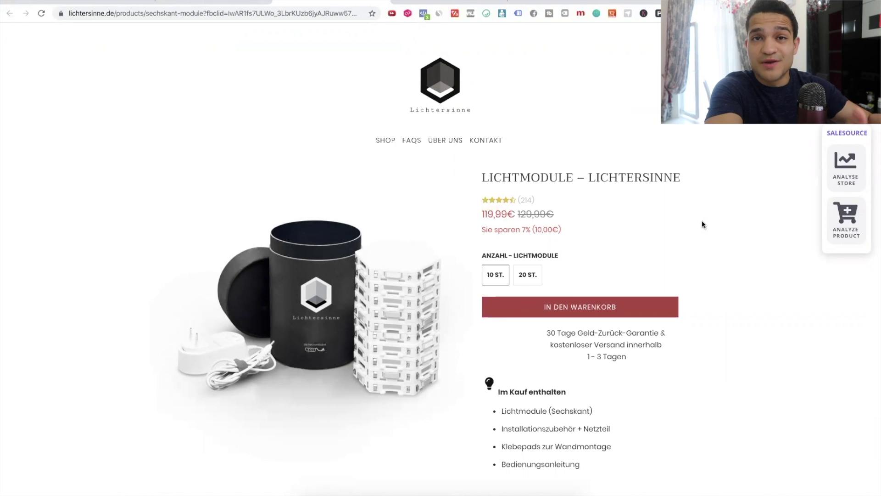
Step: Scroll down the Lichtmodule product page to its reviews and back up
scroll(703, 223, "down", 2)
scroll(703, 223, "down", 9)
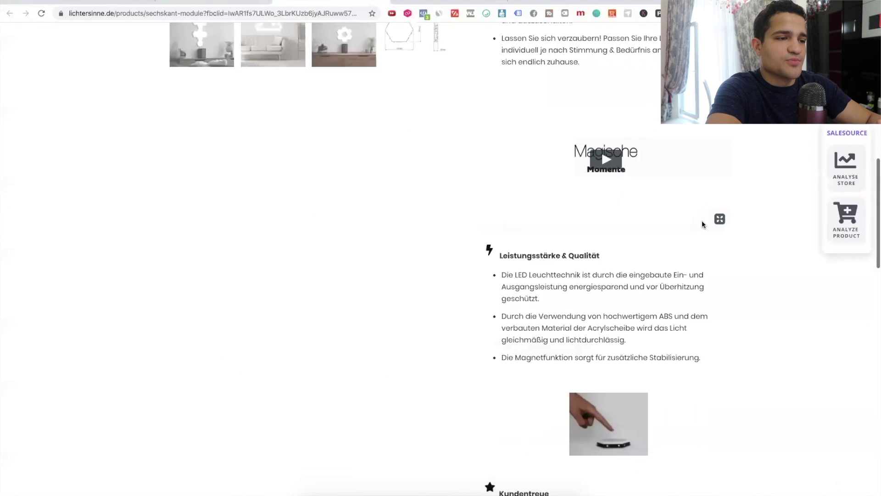
scroll(702, 223, "down", 7)
scroll(702, 223, "down", 5)
scroll(661, 390, "down", 6)
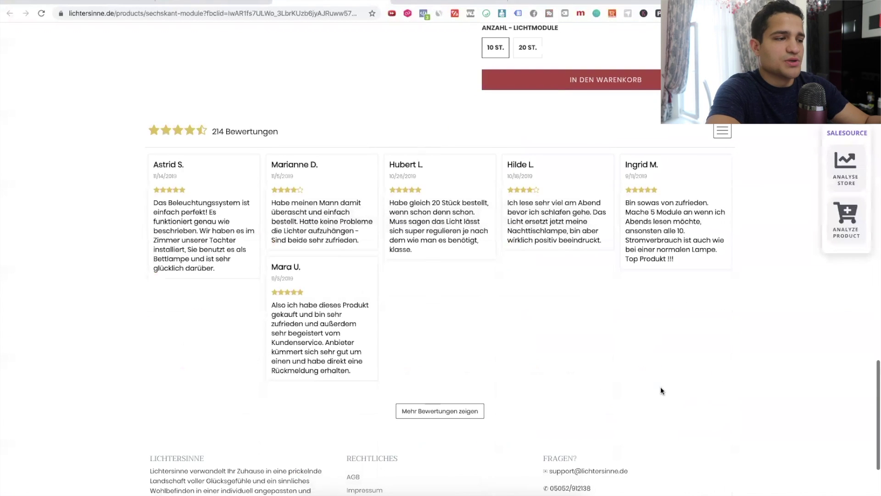
scroll(441, 329, "up", 10)
scroll(440, 330, "up", 10)
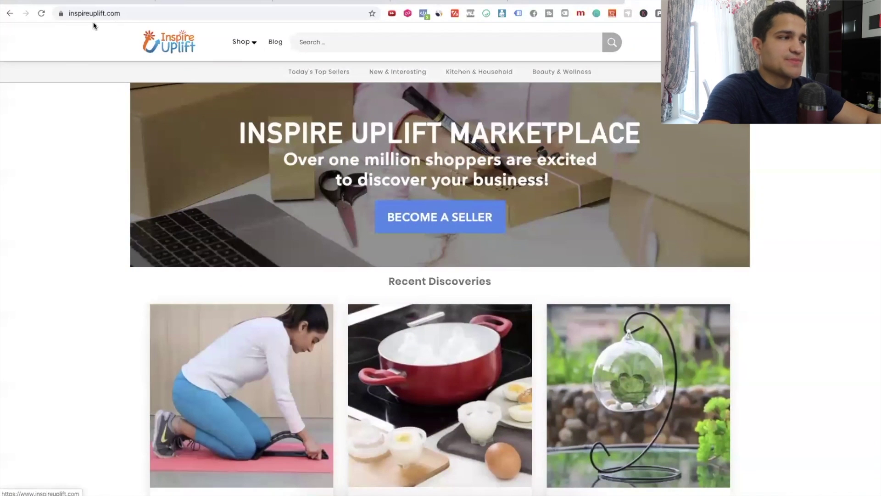
Step: Check the Inspire Uplift web address and scroll its product grid down to the footer
left_click(149, 17)
left_click(47, 234)
scroll(71, 315, "down", 5)
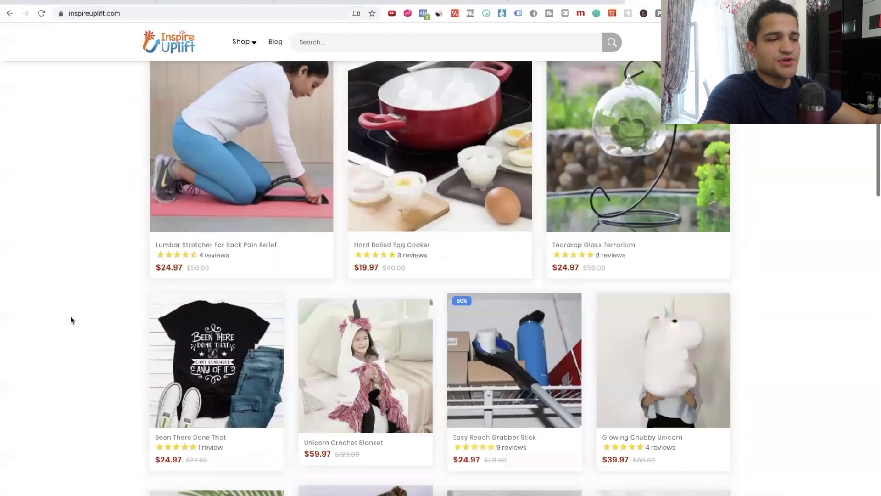
scroll(70, 316, "down", 5)
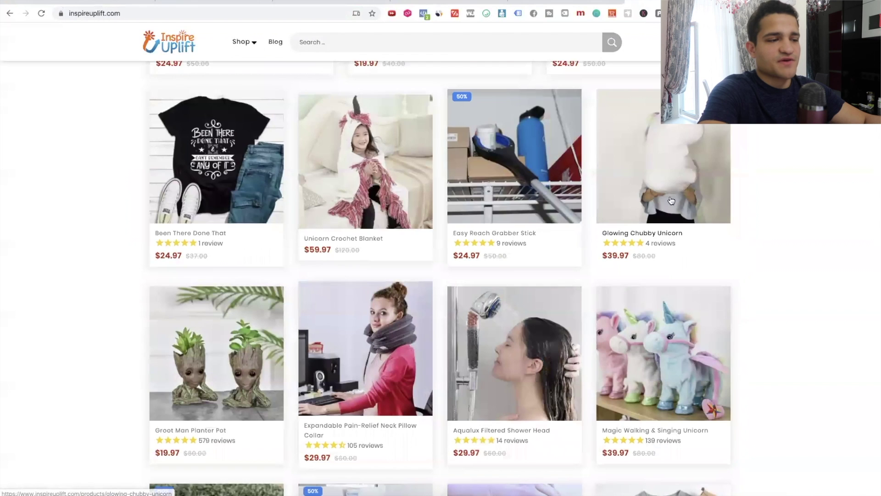
scroll(671, 201, "down", 3)
scroll(325, 300, "down", 3)
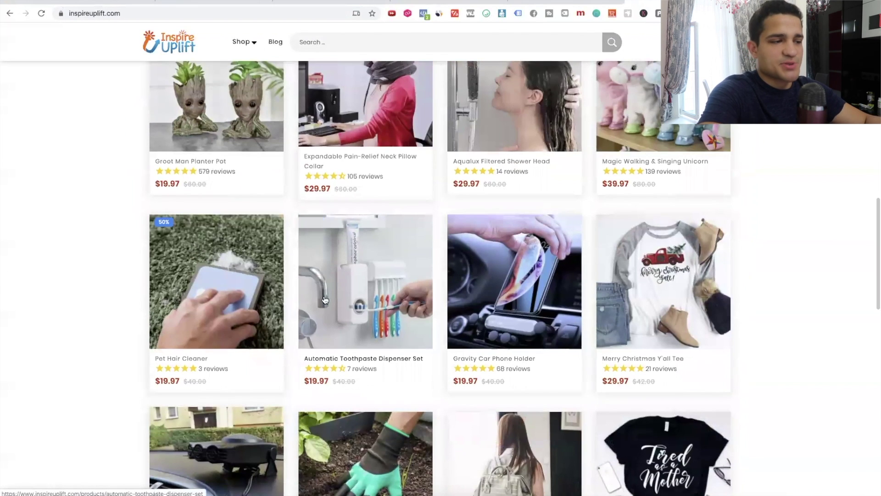
scroll(396, 298, "down", 2)
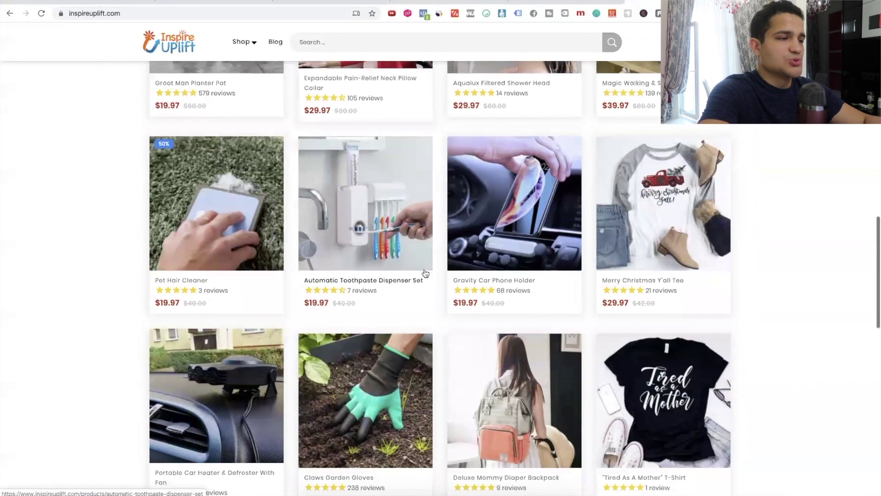
scroll(391, 221, "down", 3)
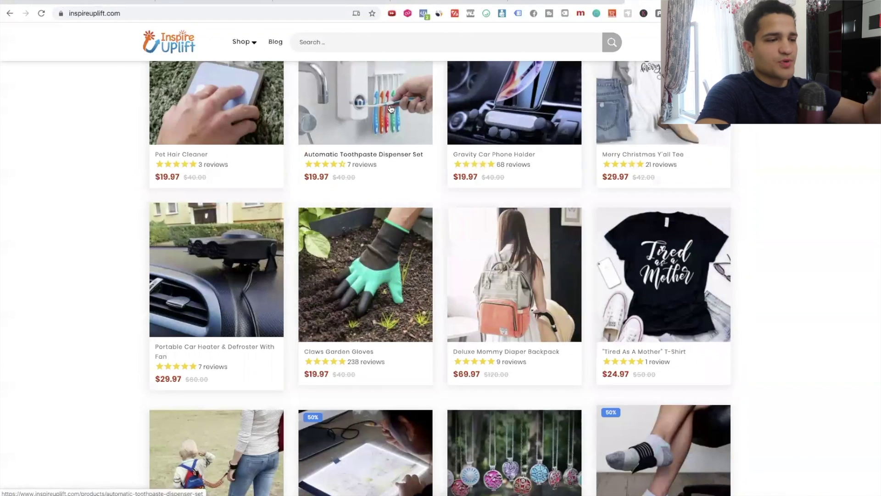
scroll(391, 109, "down", 4)
scroll(362, 224, "down", 5)
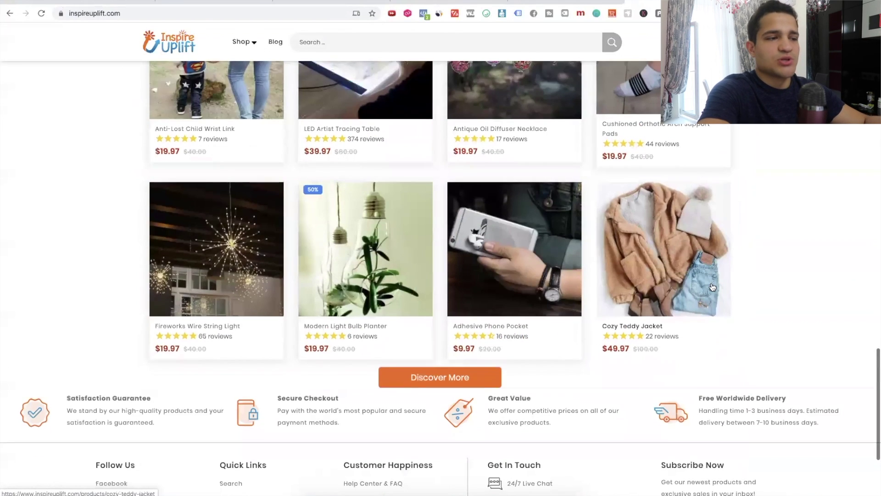
scroll(712, 288, "up", 1)
scroll(659, 142, "up", 5, "ctrl")
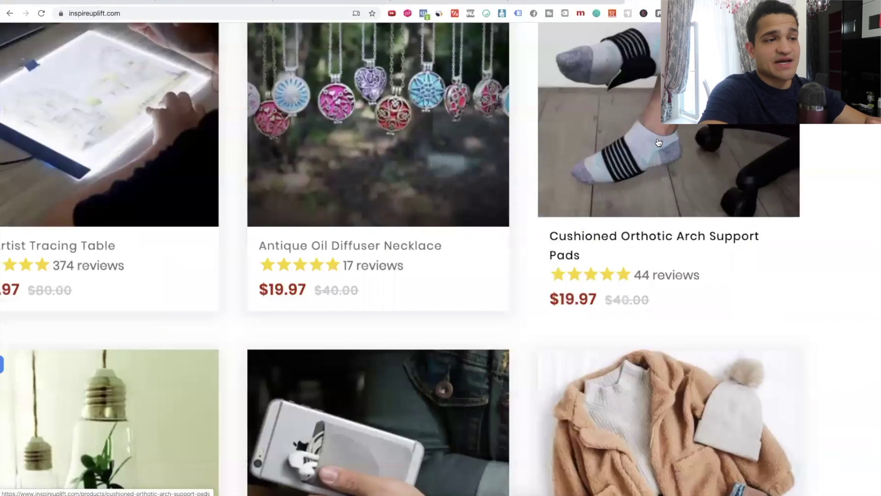
scroll(634, 178, "up", 2)
scroll(649, 139, "down", 5, "ctrl")
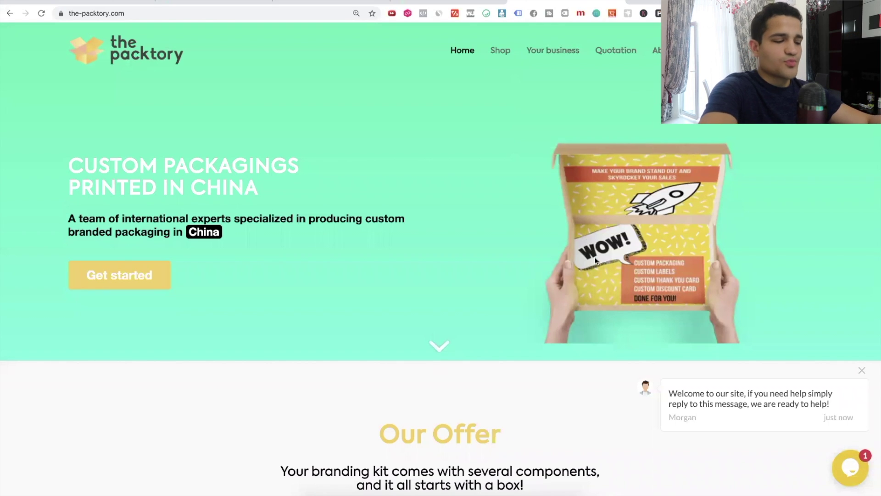
Step: Zoom The Packtory site to 150%, highlight its domain, and dismiss the chat popup
key("ctrl+plus")
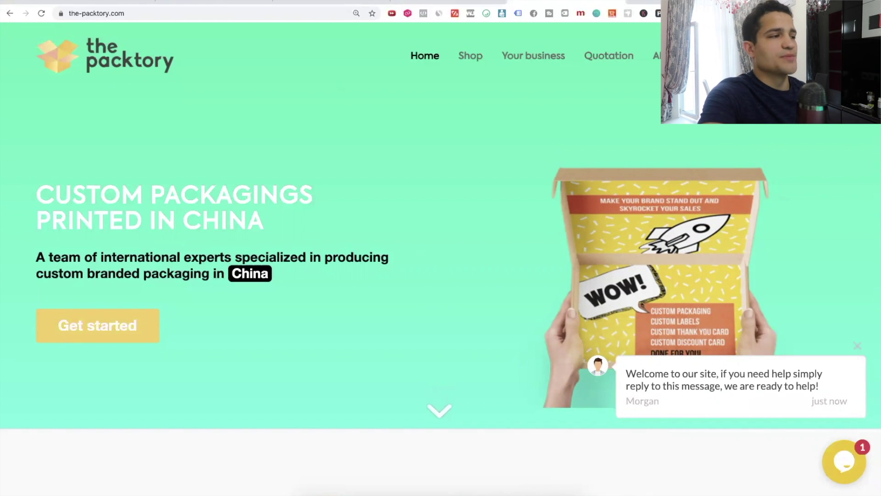
left_click_drag(82, 16, 175, 10)
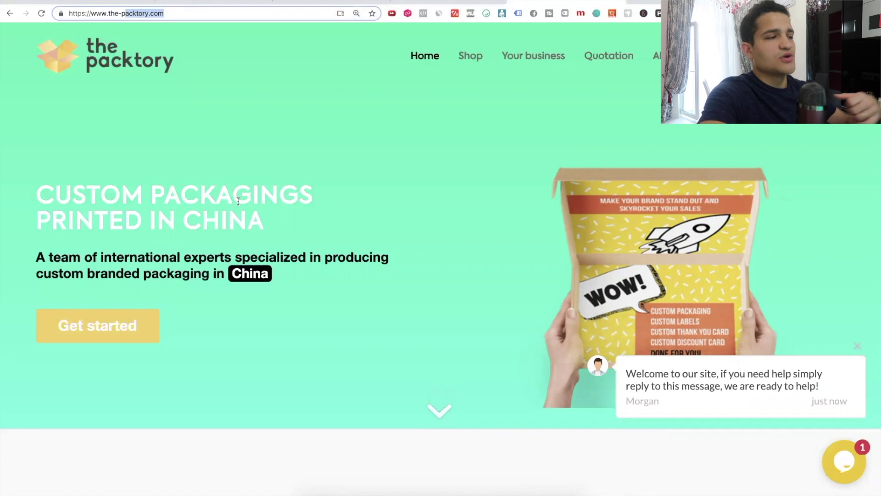
scroll(174, 209, "down", 1)
scroll(174, 209, "up", 1)
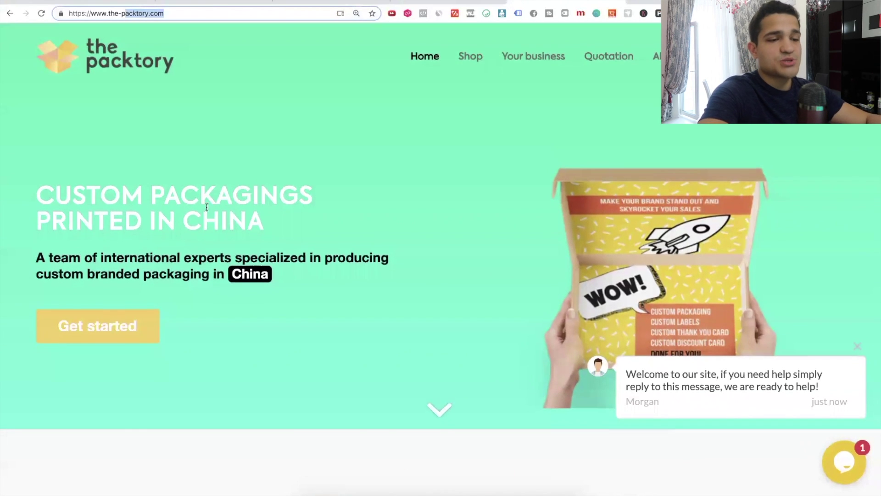
left_click(862, 347)
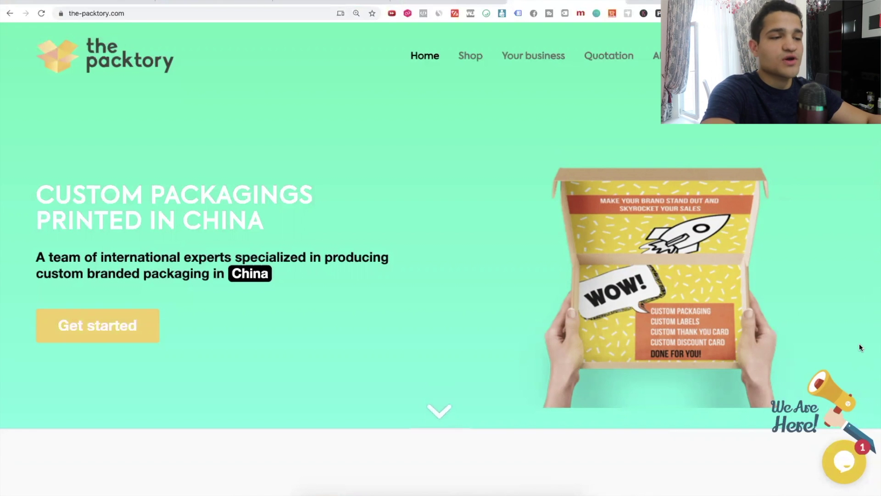
Step: Set the Mailer Box – Impact to 500 units in size 23.1x14x8cm
scroll(860, 346, "down", 8)
scroll(780, 365, "down", 3)
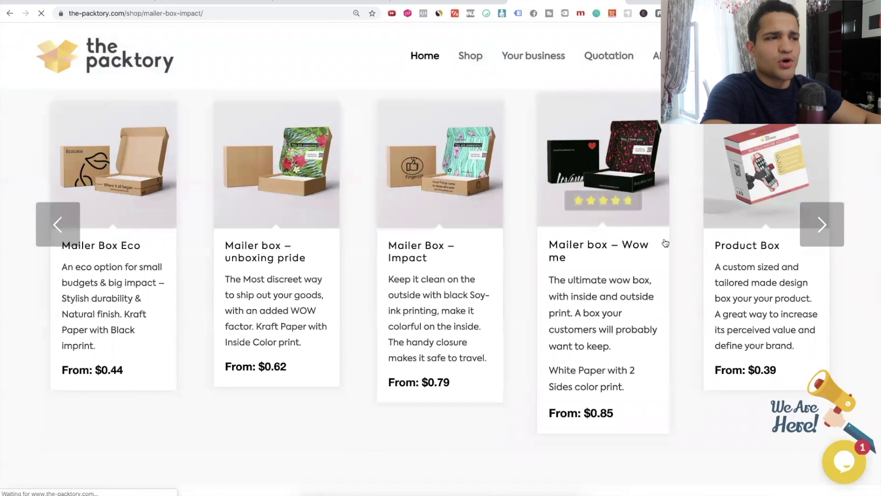
scroll(574, 264, "down", 2)
left_click_drag(540, 242, 398, 238)
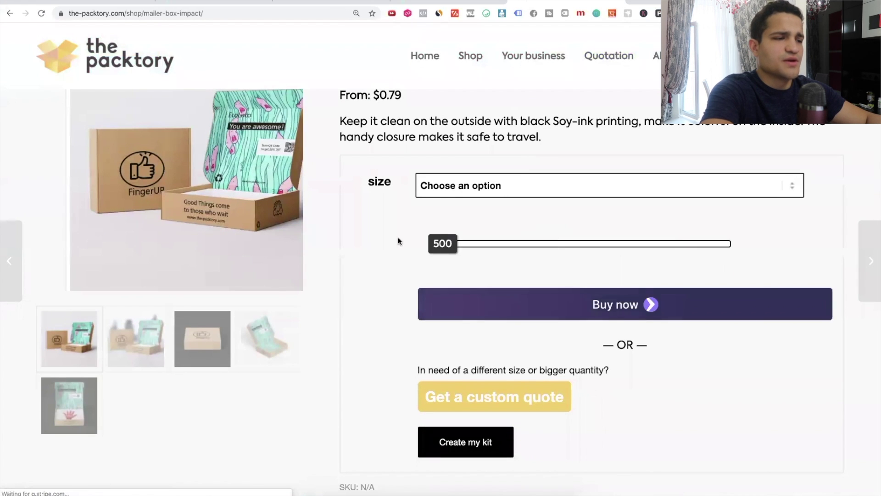
scroll(540, 200, "up", 1)
left_click(543, 211)
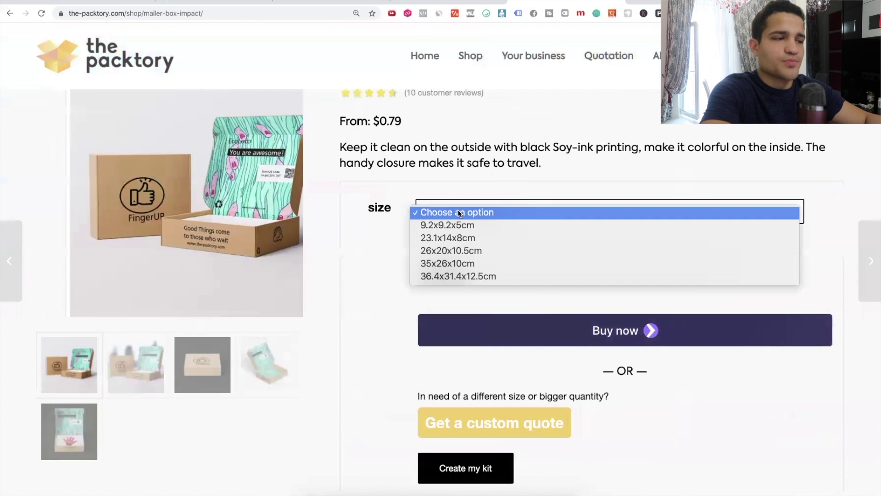
left_click(455, 238)
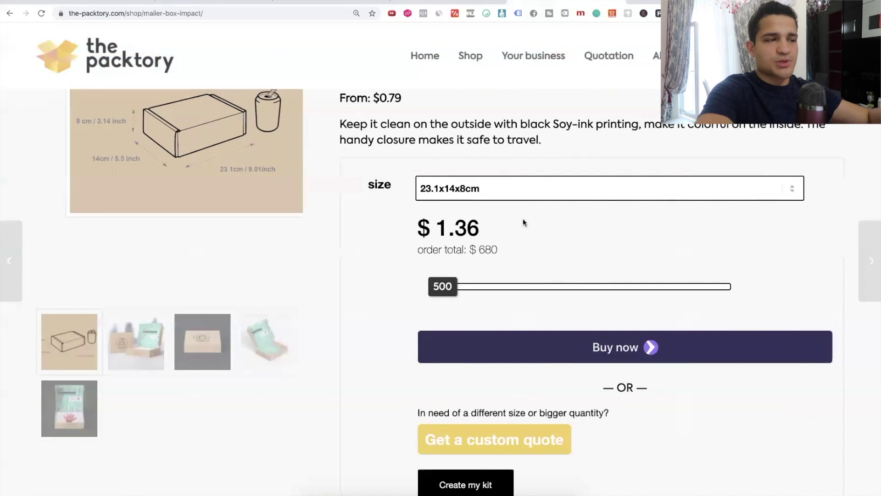
scroll(523, 218, "up", 2)
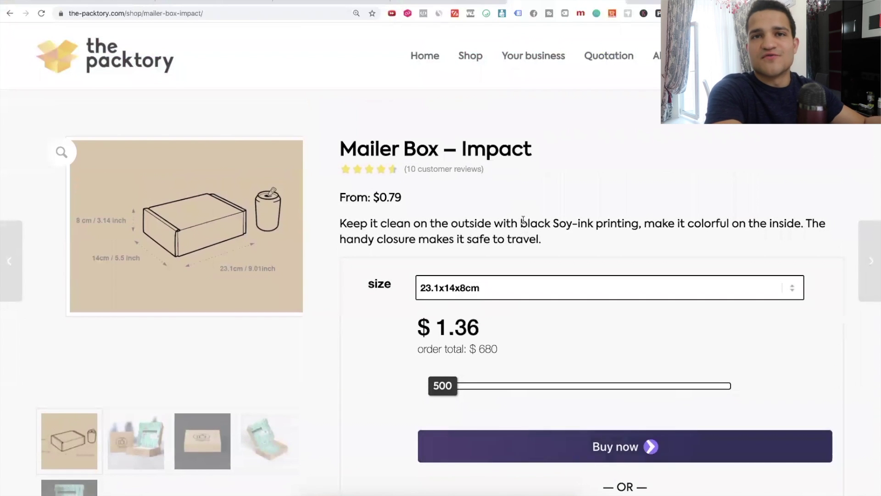